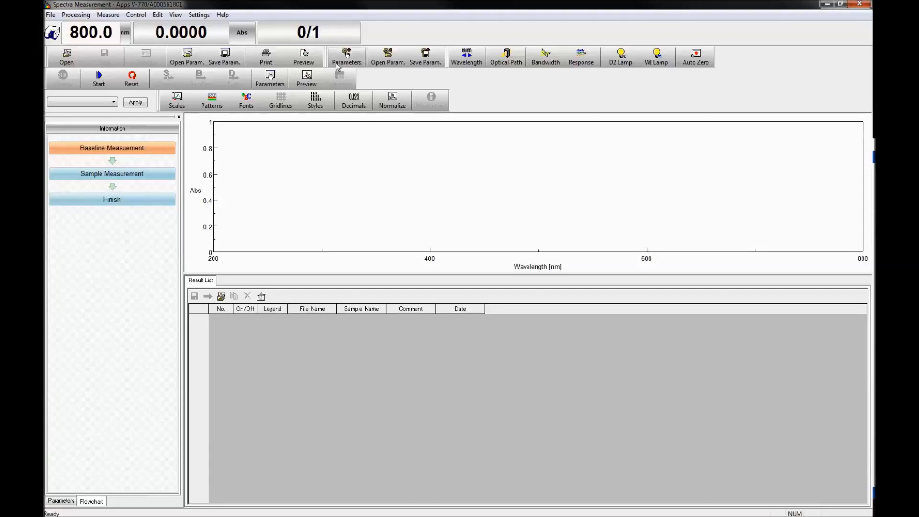
# Open the data processing parameters for the spectra measurement
pyautogui.click(76, 15)
pyautogui.click(86, 27)
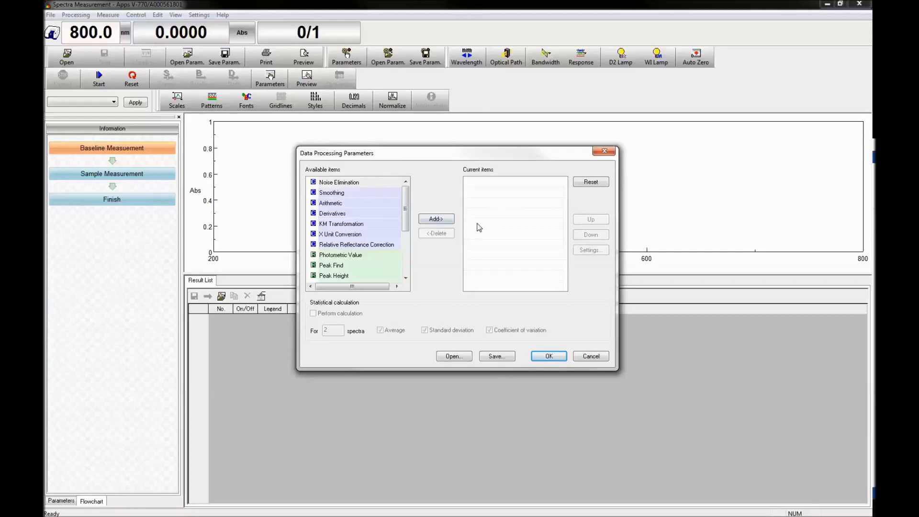
# Add Smoothing and Arithmetic to the current data processing items
pyautogui.click(375, 194)
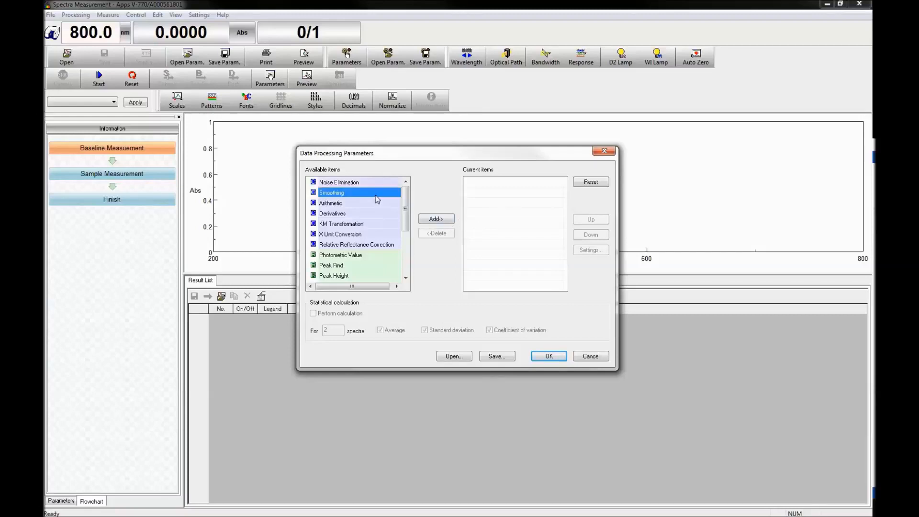
pyautogui.click(445, 225)
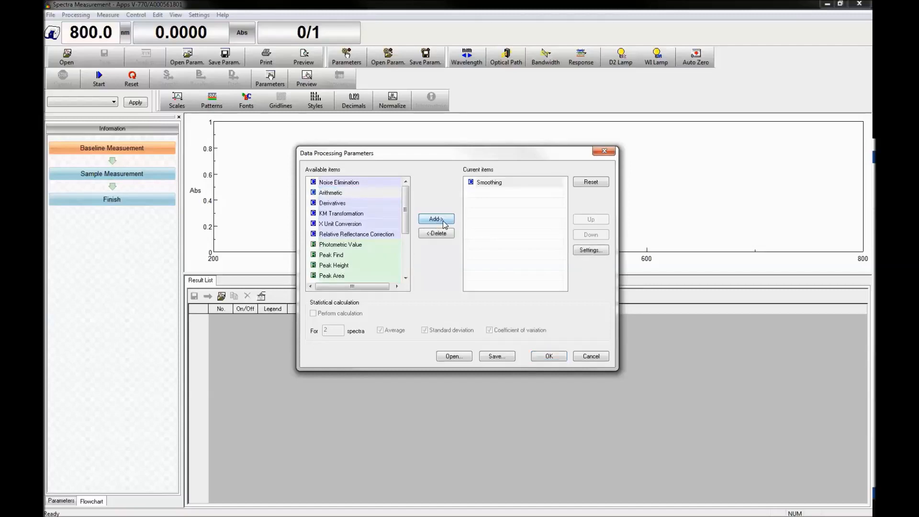
pyautogui.click(445, 225)
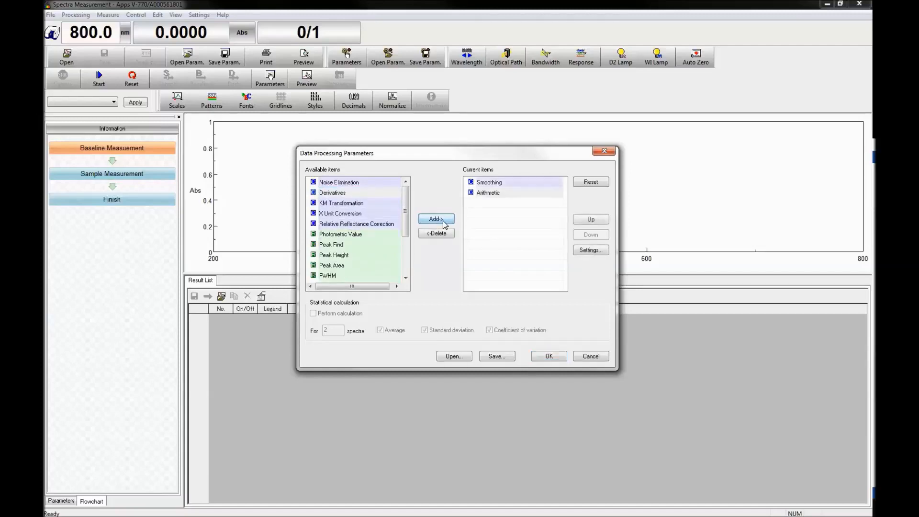
# Replace Smoothing with Noise Elimination in the current items and try shifting its order up and down
pyautogui.click(490, 187)
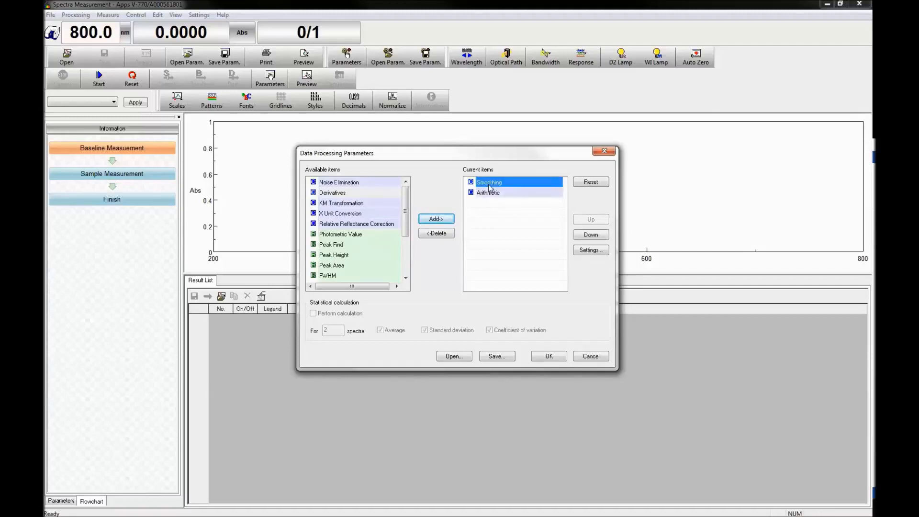
pyautogui.click(444, 234)
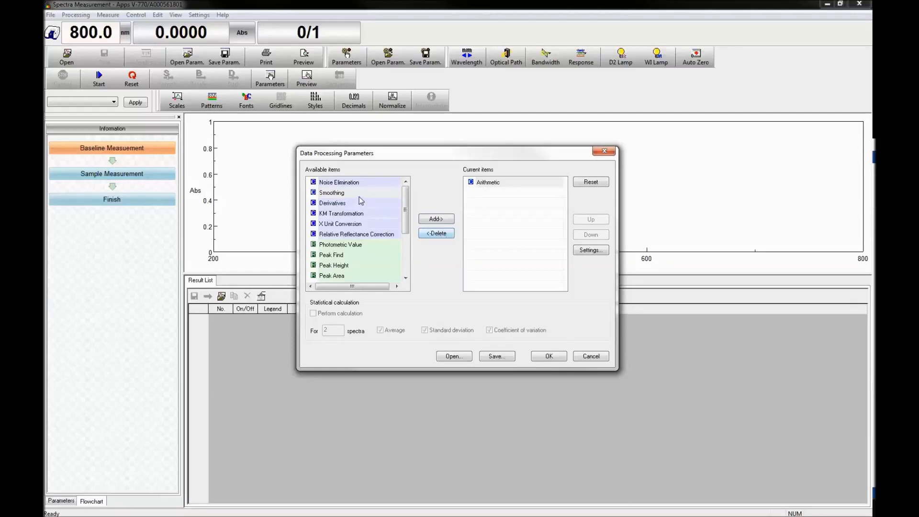
pyautogui.click(358, 183)
pyautogui.click(438, 219)
pyautogui.click(591, 220)
pyautogui.click(593, 235)
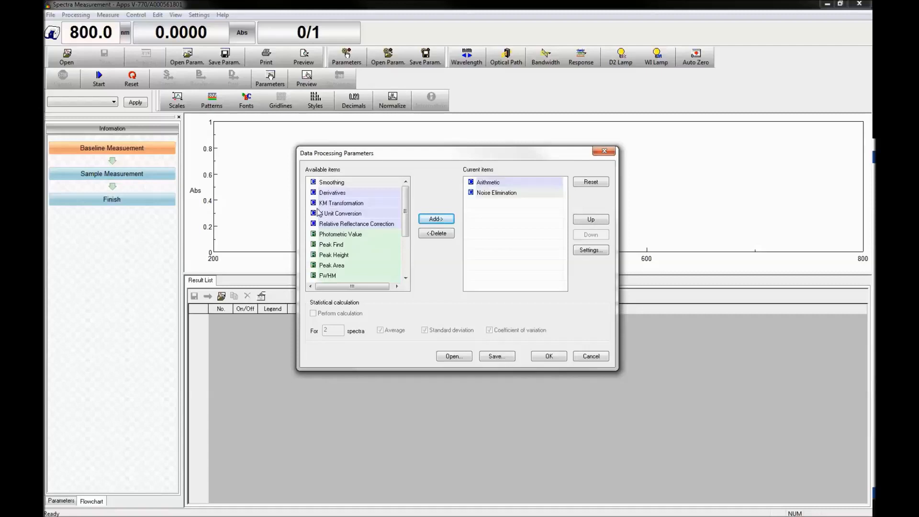
# Look through the rest of the available items, and remove Noise Elimination and Arithmetic from the current items
pyautogui.scroll(-3, 403, 225)
pyautogui.click(323, 256)
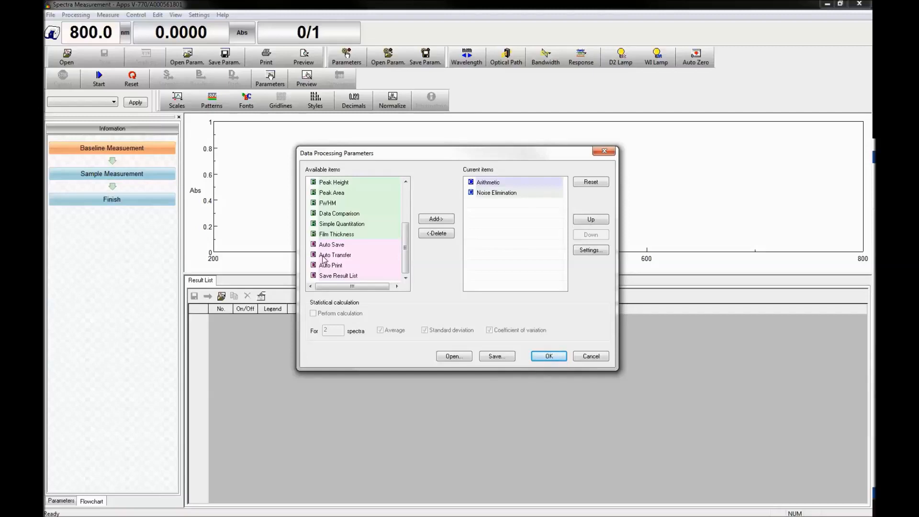
pyautogui.moveTo(405, 258); pyautogui.dragTo(405, 201)
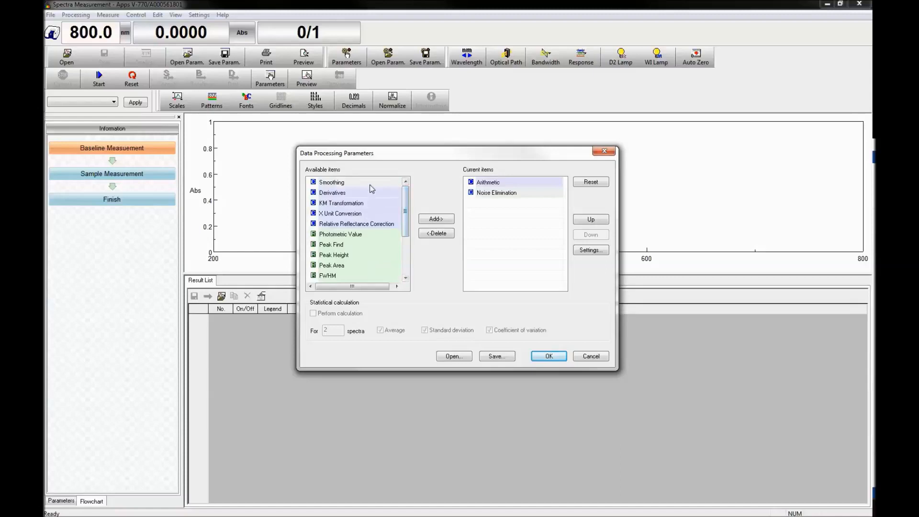
pyautogui.click(438, 233)
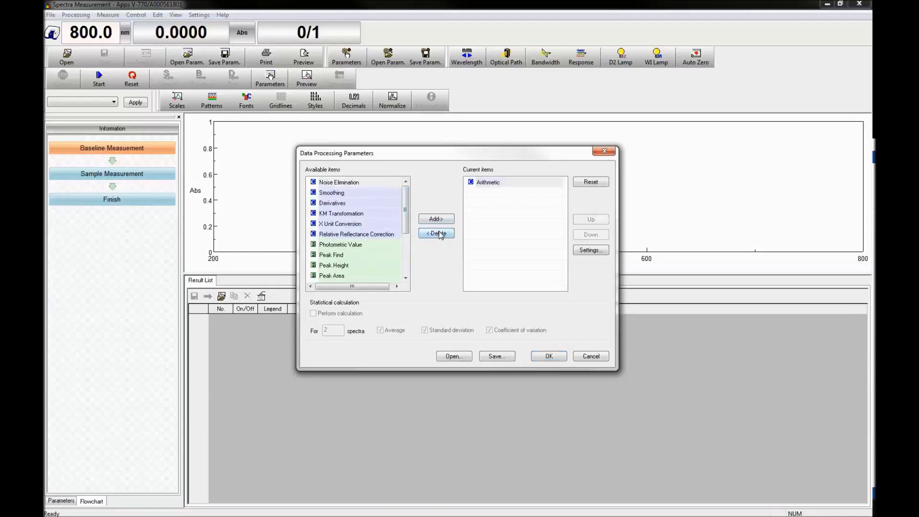
pyautogui.click(438, 233)
# Add Noise Elimination to the current items and try adding a second calculation range in its settings, discarding the change
pyautogui.click(383, 186)
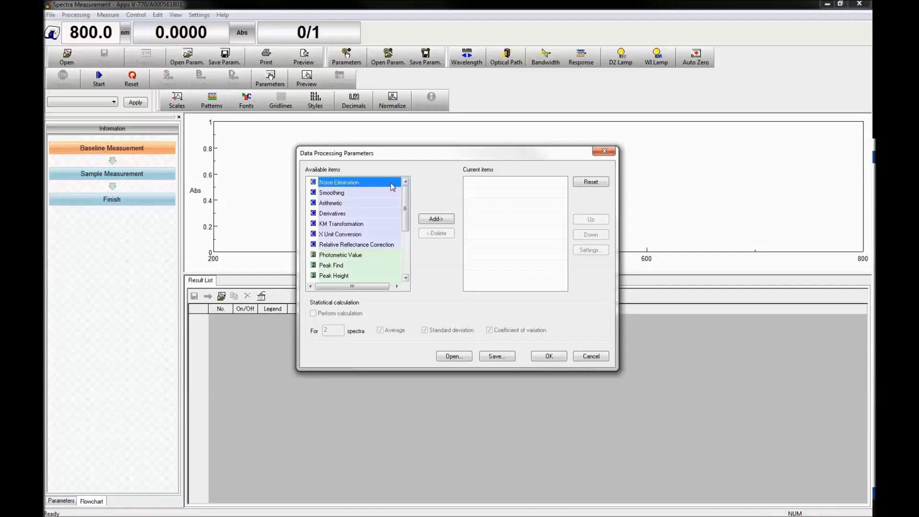
pyautogui.click(432, 222)
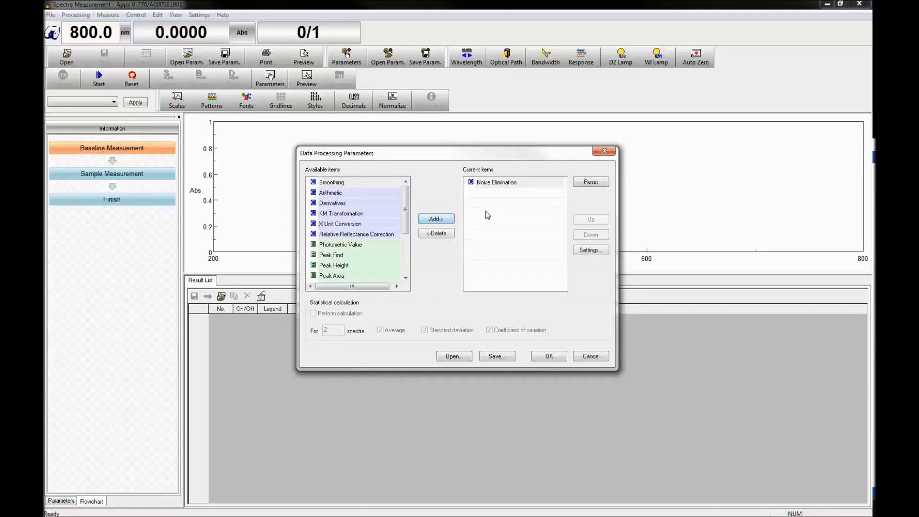
pyautogui.click(589, 251)
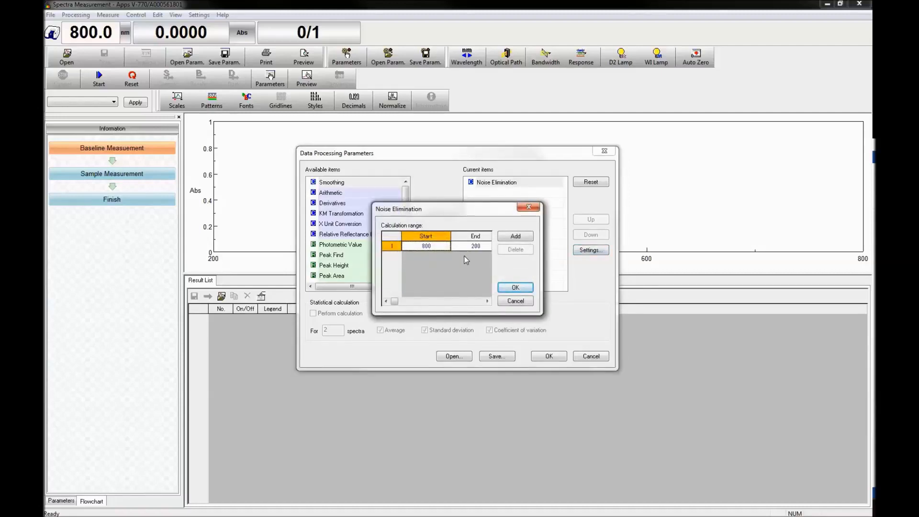
pyautogui.click(515, 235)
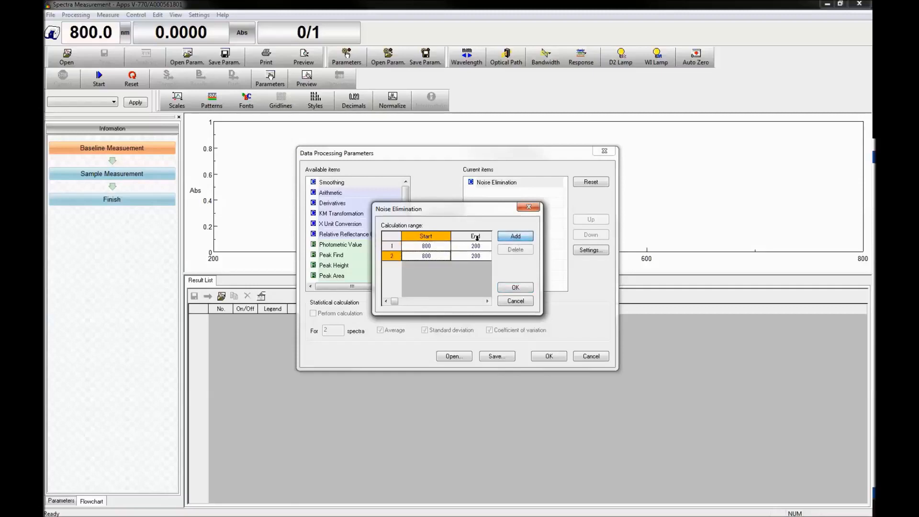
pyautogui.click(519, 302)
# Add Smoothing to the current items and examine the methods offered in its settings, leaving them without changes
pyautogui.click(443, 220)
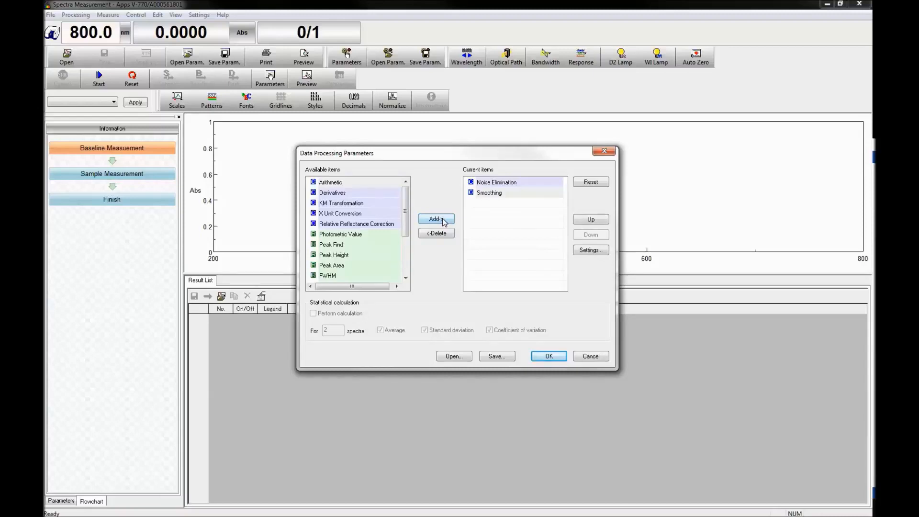
pyautogui.click(502, 194)
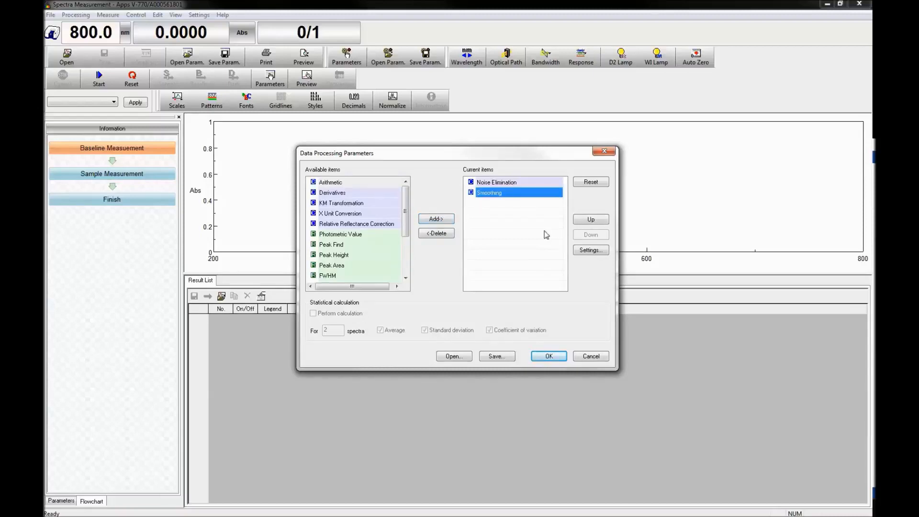
pyautogui.click(590, 251)
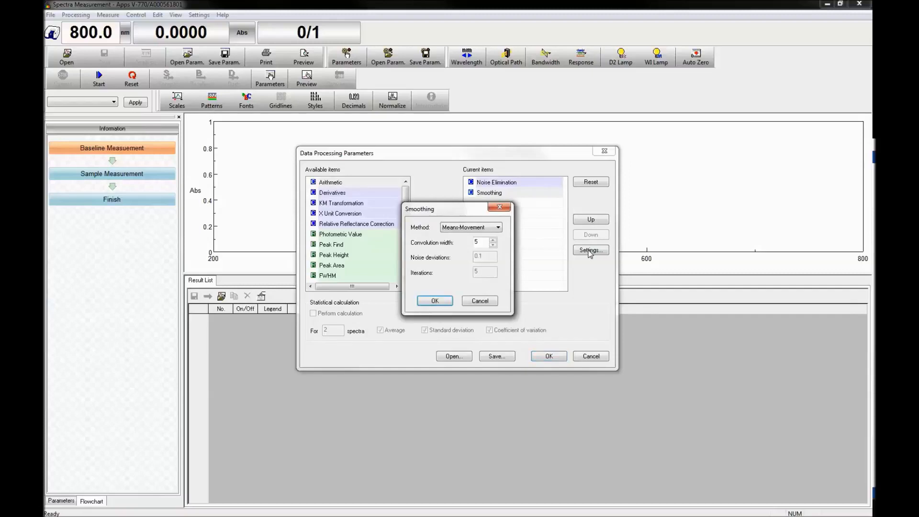
pyautogui.click(496, 229)
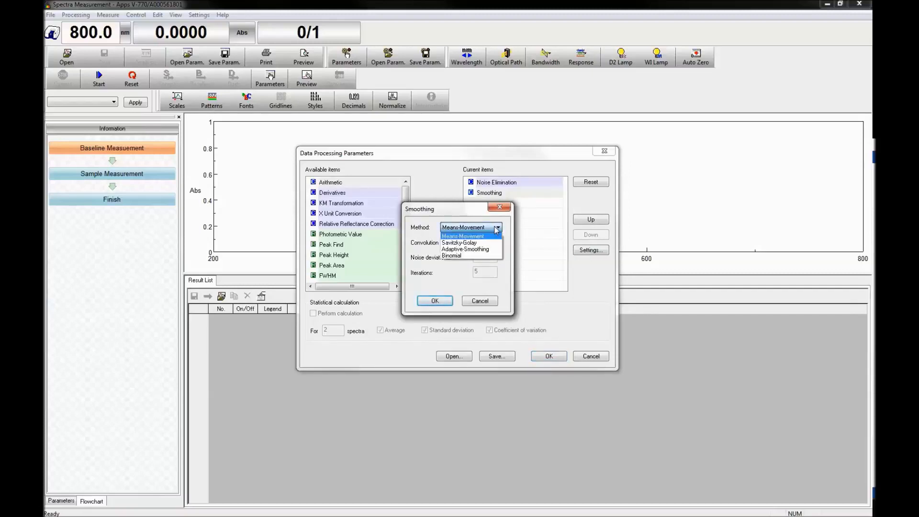
pyautogui.click(498, 236)
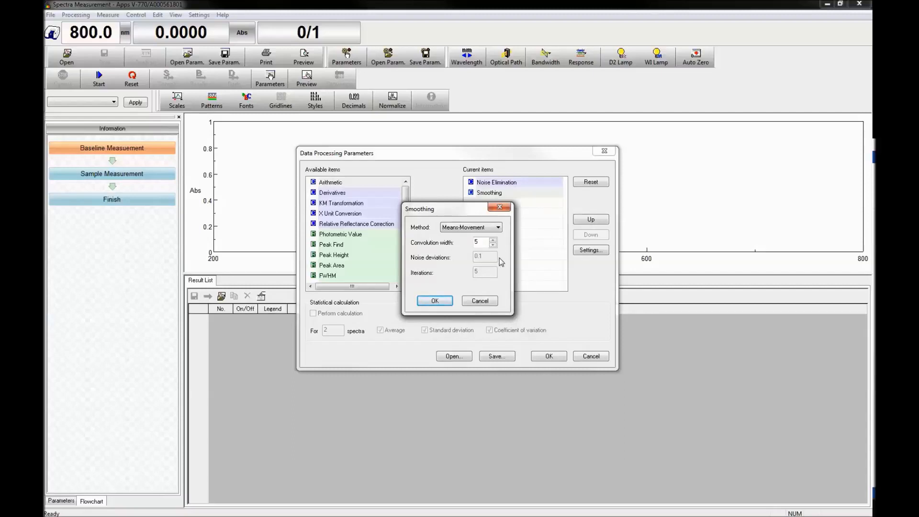
pyautogui.click(484, 228)
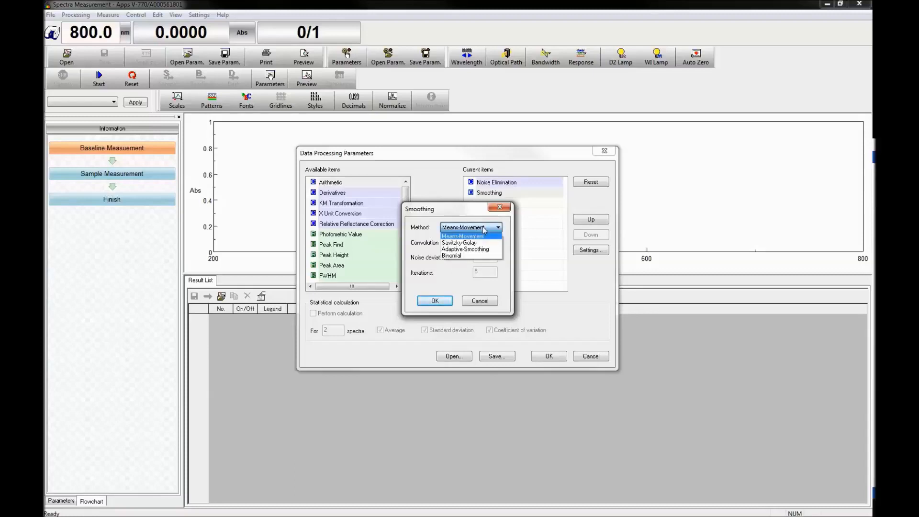
pyautogui.click(505, 275)
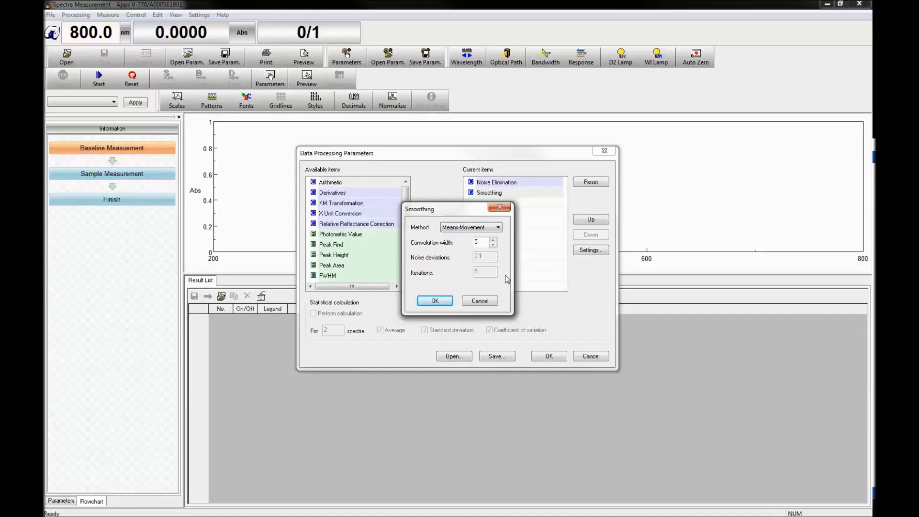
pyautogui.click(484, 228)
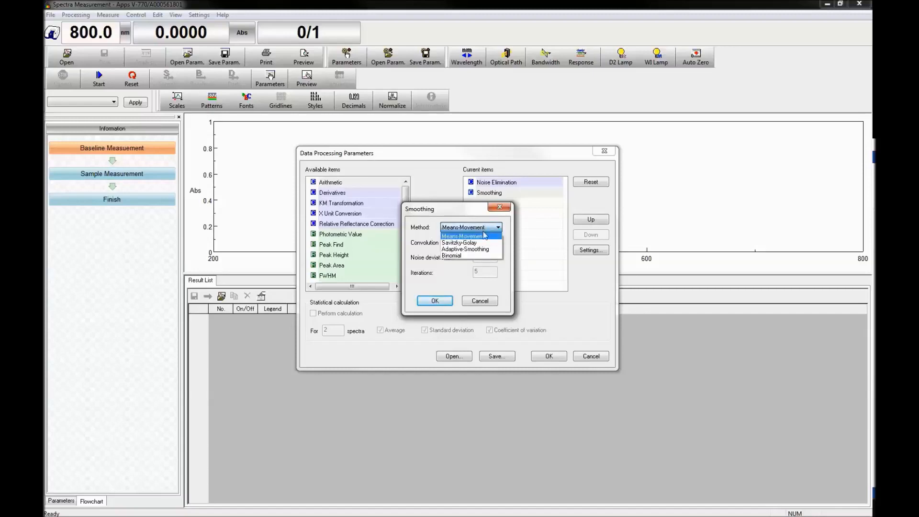
pyautogui.click(488, 283)
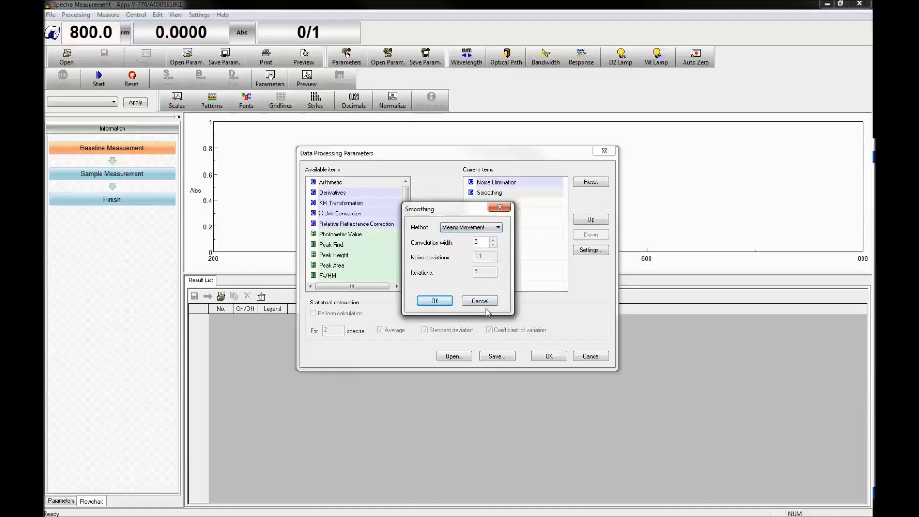
pyautogui.click(487, 301)
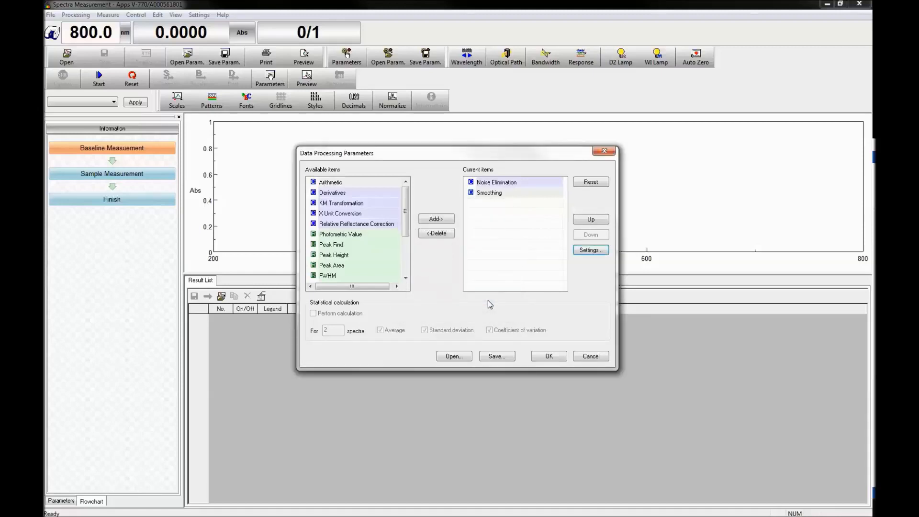
# Add Arithmetic to the current items and view its reference data and formula settings, leaving them without changes
pyautogui.click(354, 182)
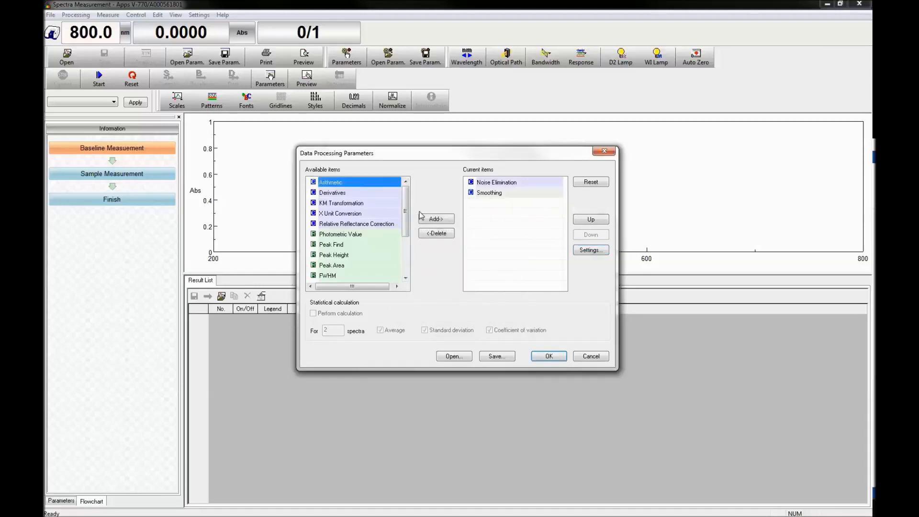
pyautogui.click(432, 219)
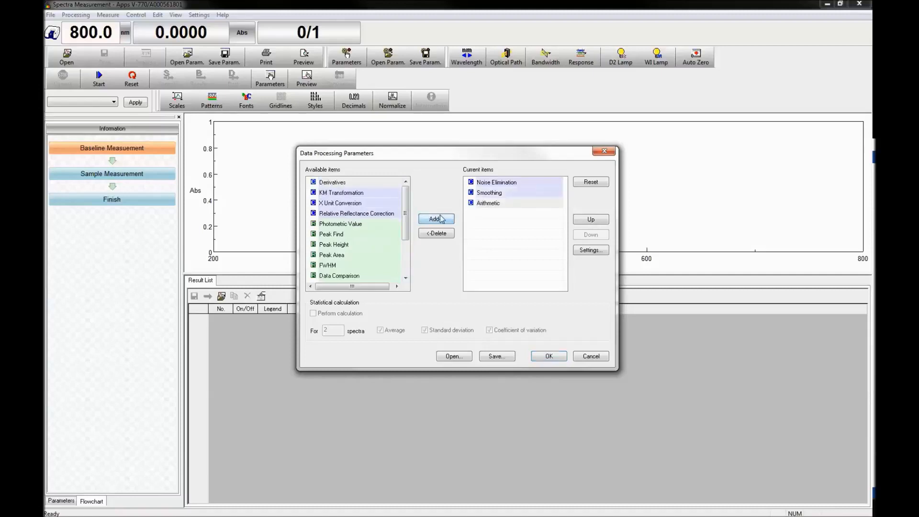
pyautogui.click(496, 204)
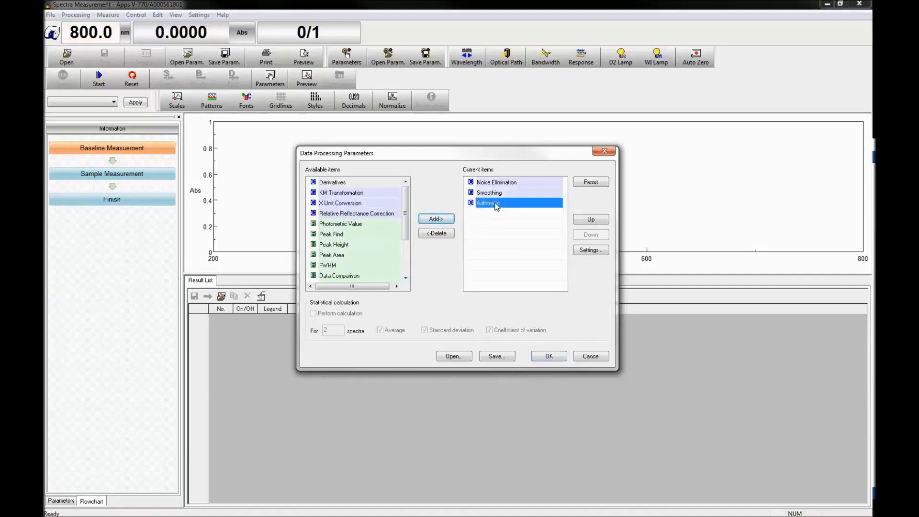
pyautogui.click(587, 251)
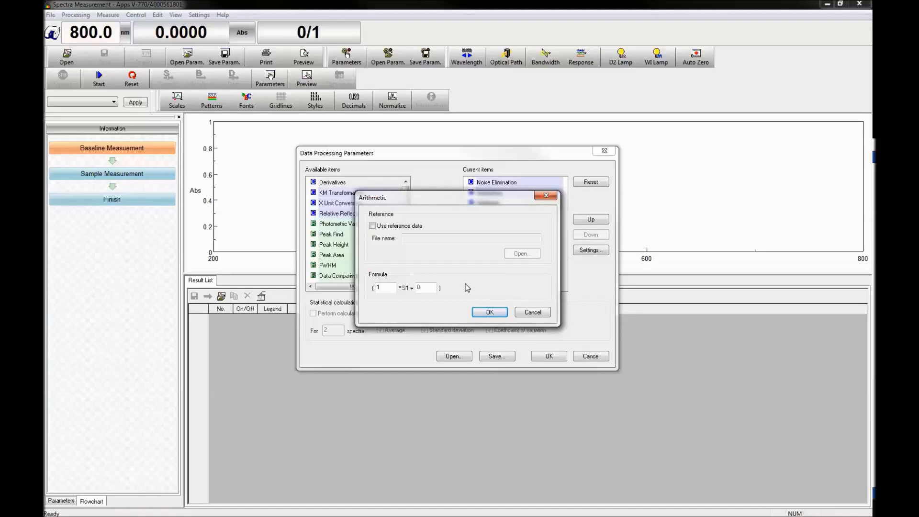
pyautogui.click(536, 312)
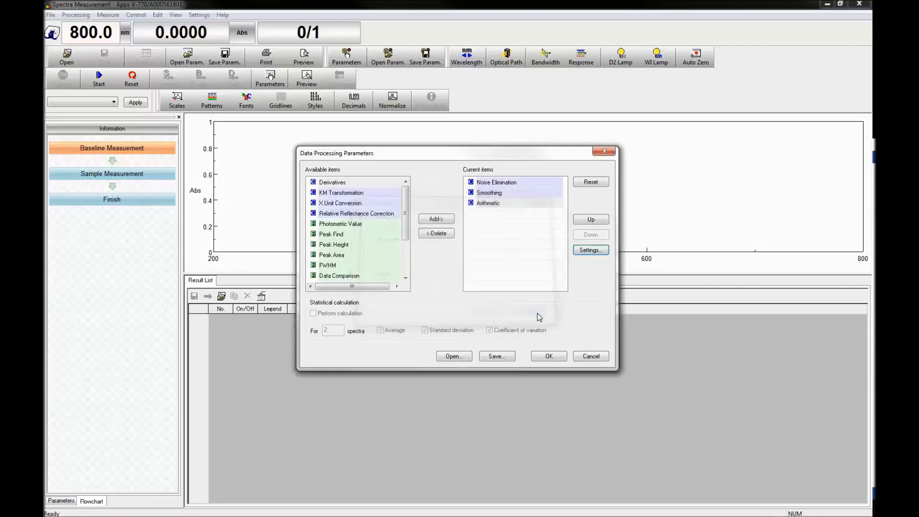
# Add Derivatives to the current items and examine its derivative order and algorithm options, leaving them without changes
pyautogui.click(363, 181)
pyautogui.click(437, 221)
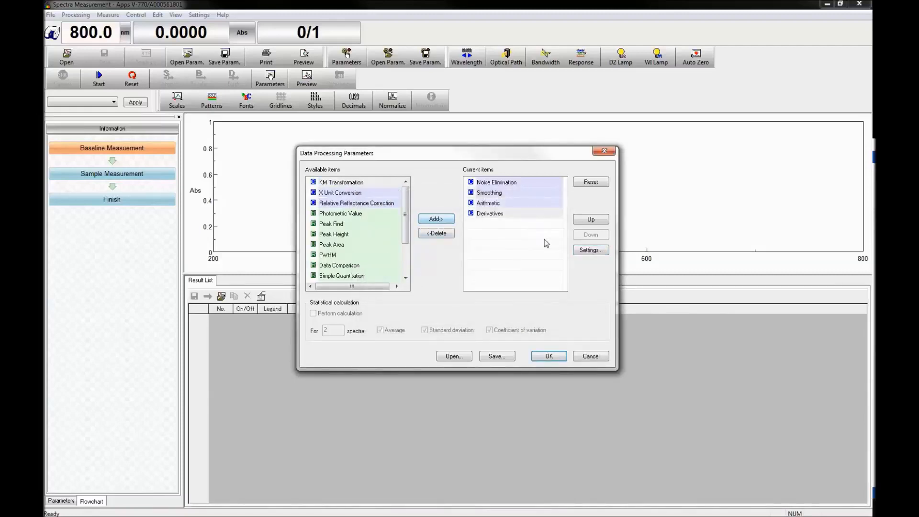
pyautogui.click(506, 214)
pyautogui.click(584, 251)
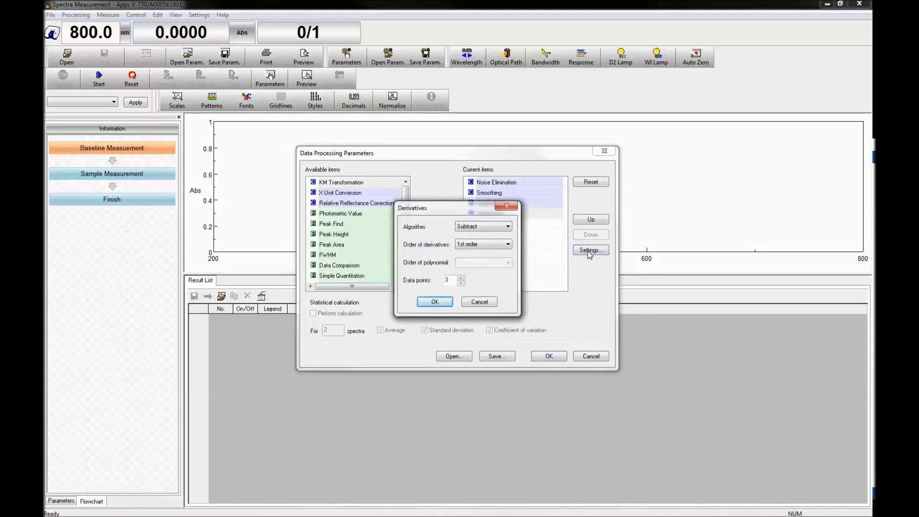
pyautogui.click(498, 245)
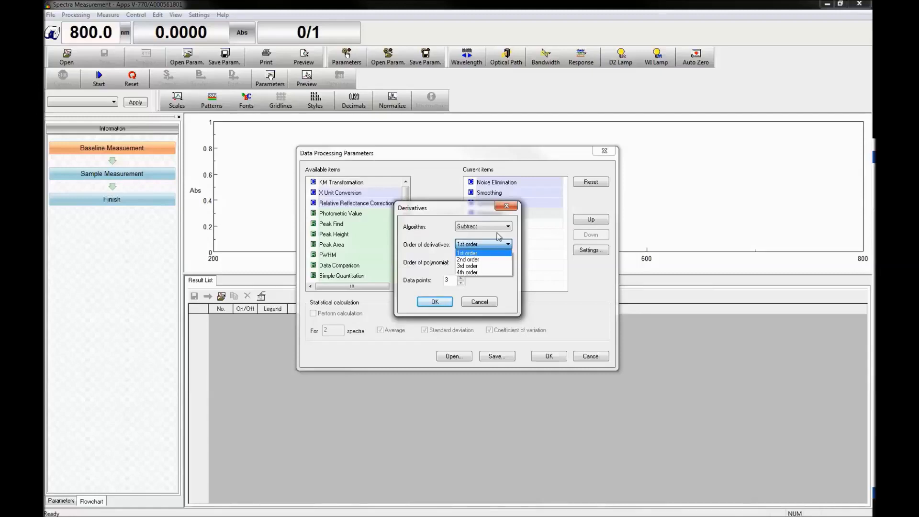
pyautogui.click(501, 229)
pyautogui.click(501, 228)
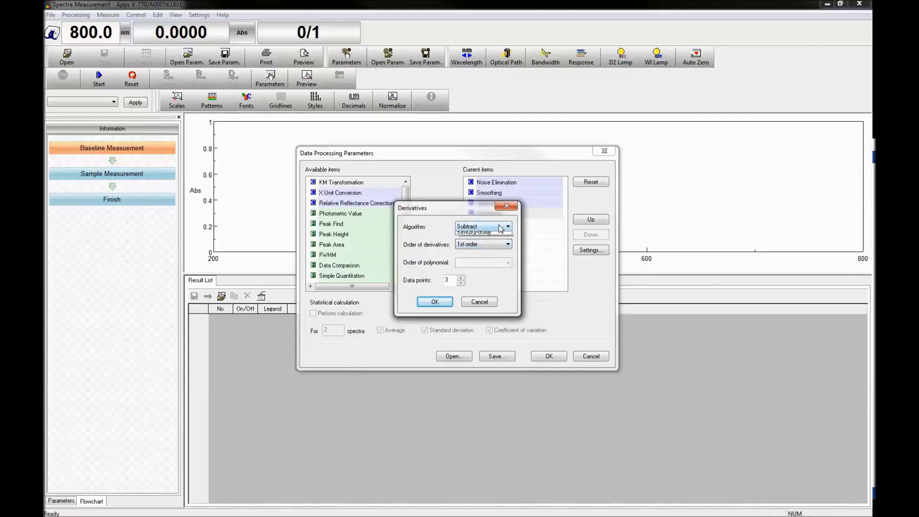
pyautogui.click(501, 227)
pyautogui.click(479, 302)
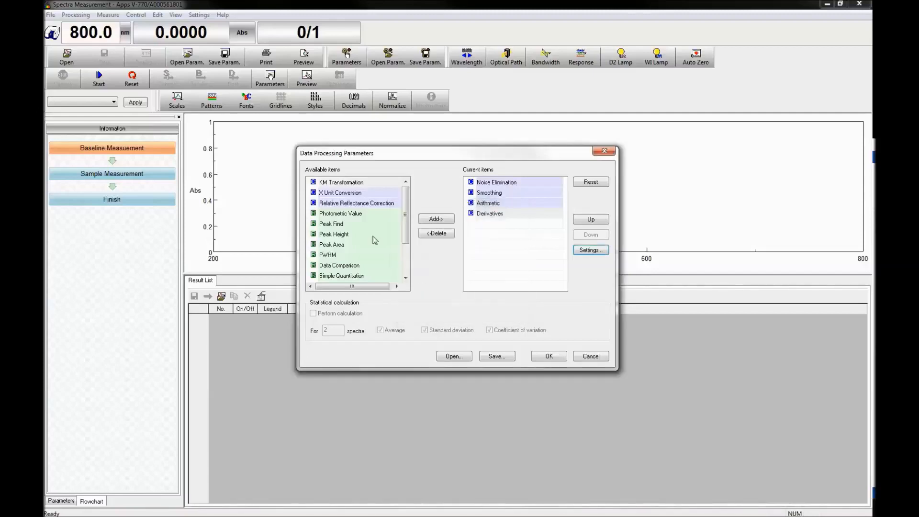
# Add KM Transformation to the current data processing items
pyautogui.click(364, 183)
pyautogui.click(434, 219)
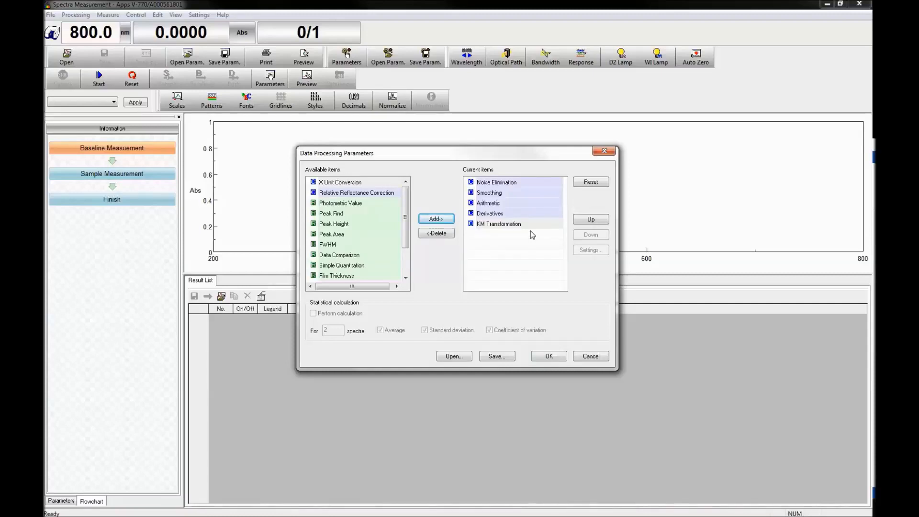
# Add X Unit Conversion to the current items and examine the horizontal unit options in its settings
pyautogui.click(387, 183)
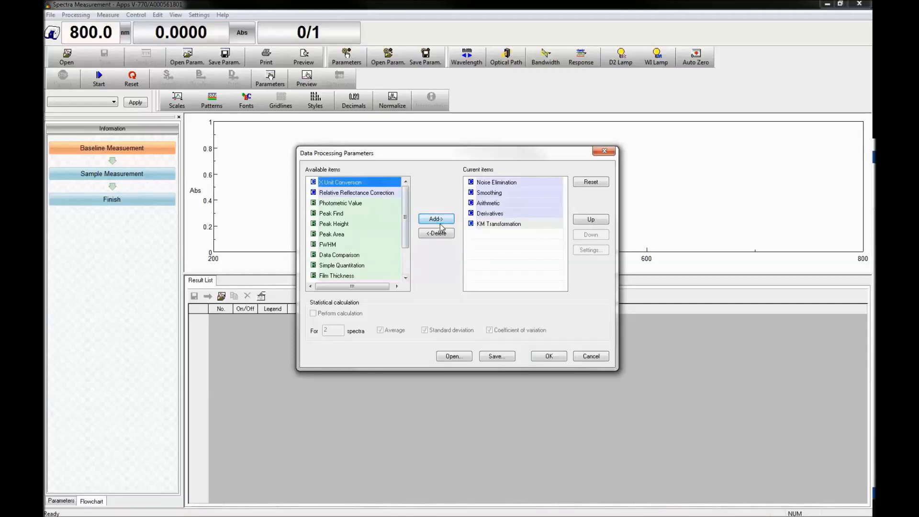
pyautogui.click(440, 221)
pyautogui.click(490, 234)
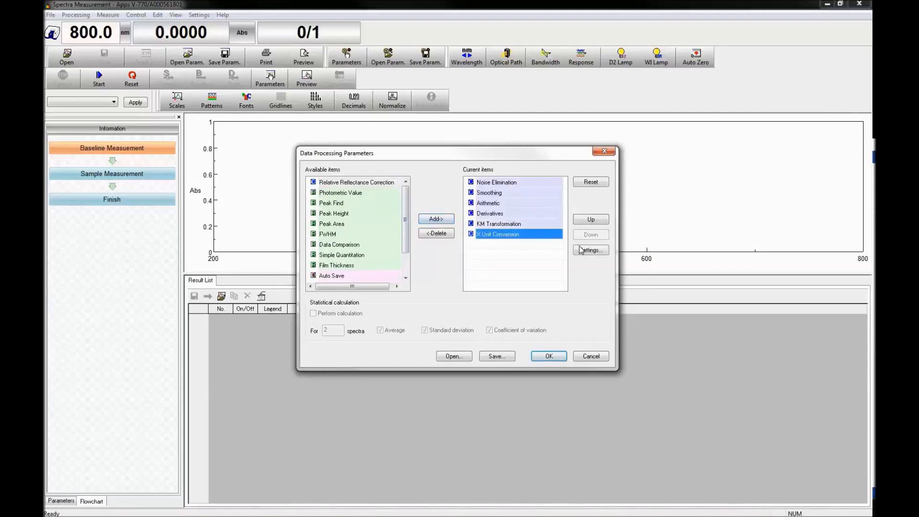
pyautogui.click(581, 250)
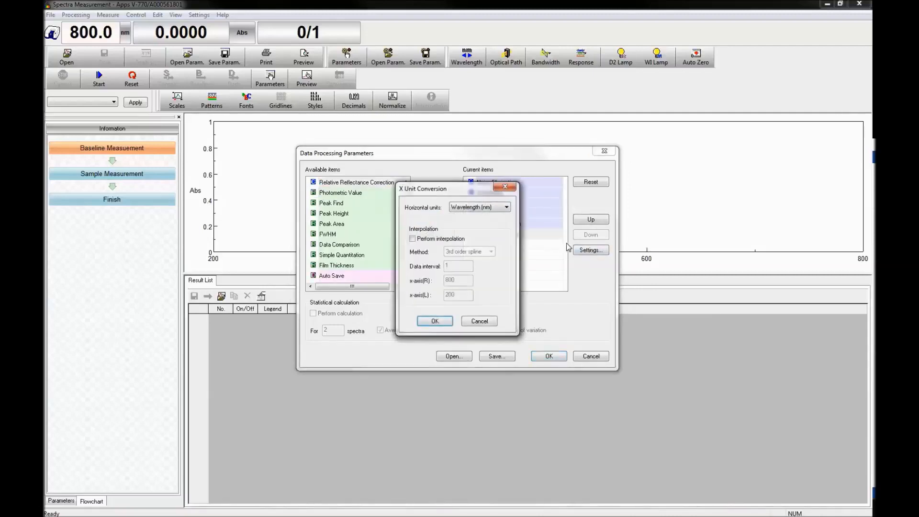
pyautogui.click(494, 208)
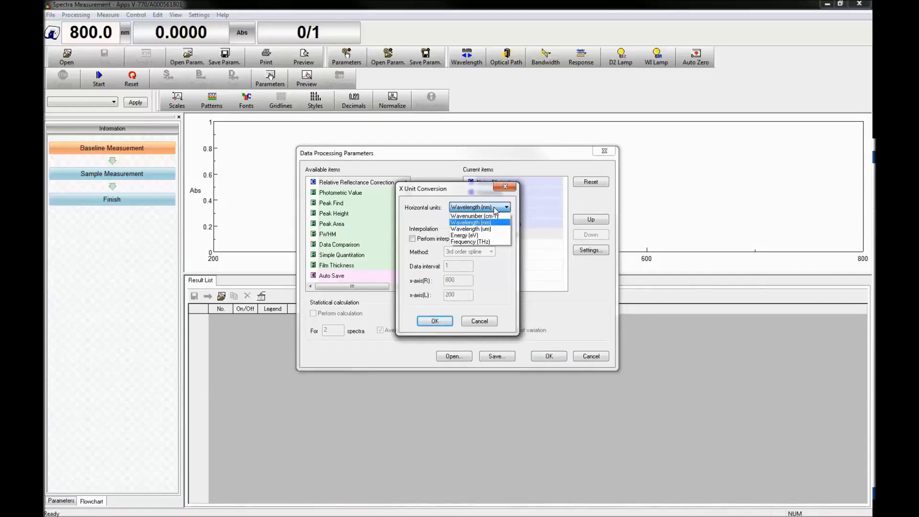
pyautogui.click(500, 272)
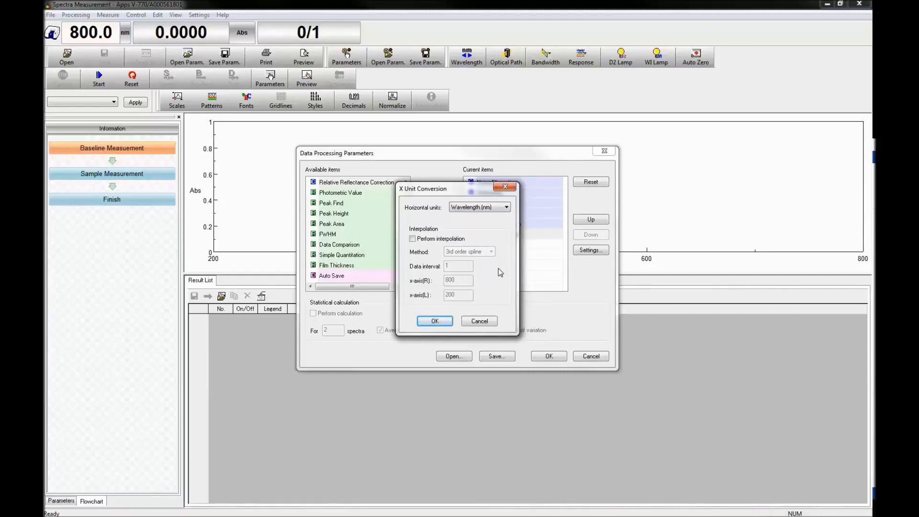
# Enable interpolation for the X unit conversion, try the No correction method, and discard the changes
pyautogui.click(438, 239)
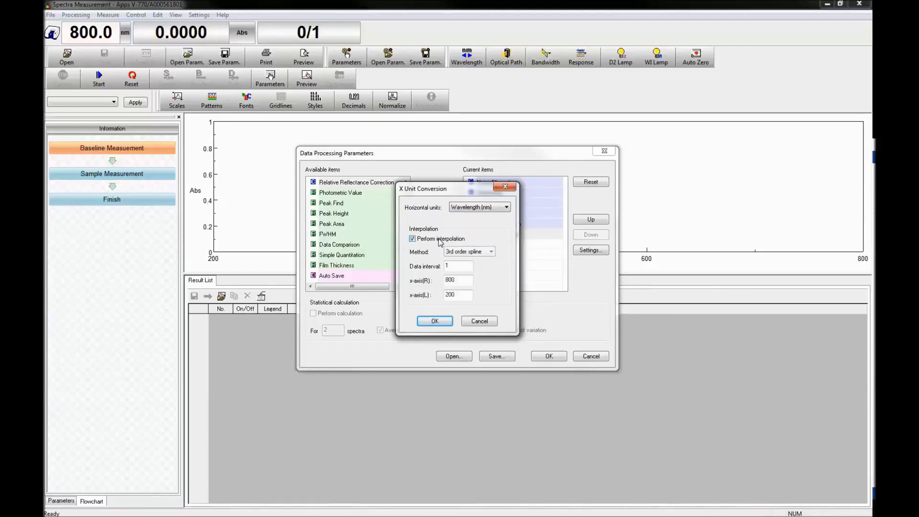
pyautogui.click(492, 252)
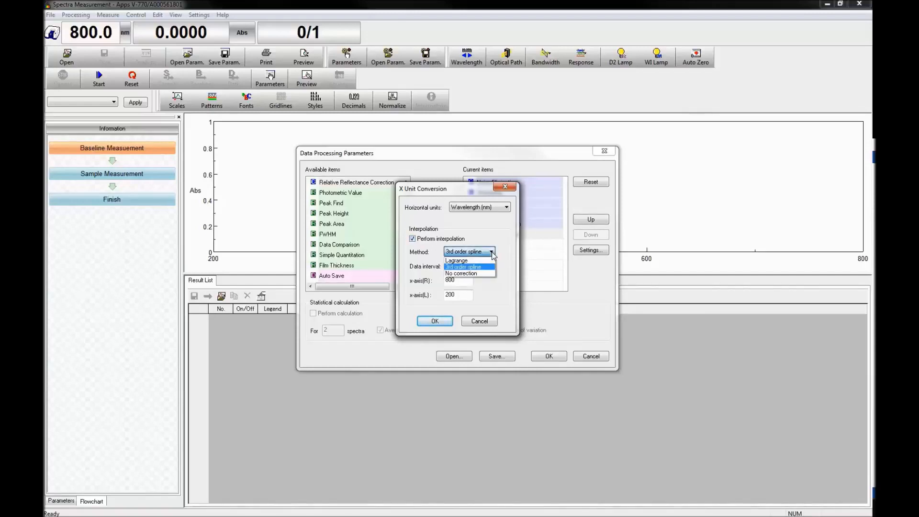
pyautogui.click(486, 267)
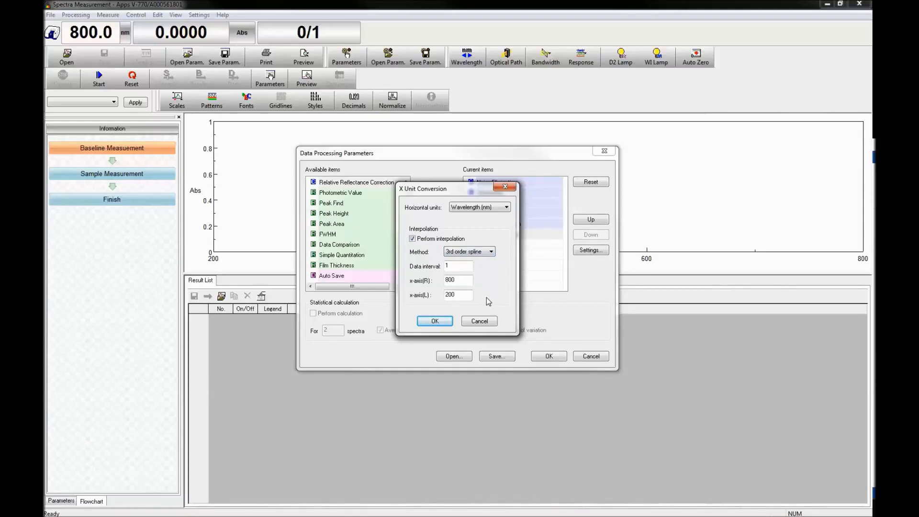
pyautogui.click(474, 252)
pyautogui.click(472, 274)
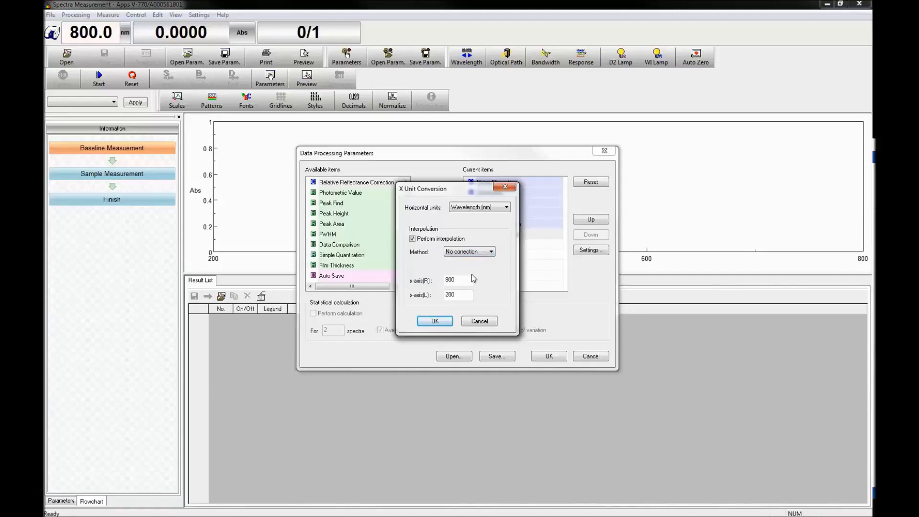
pyautogui.click(480, 320)
# Add Relative Reflectance Correction to the current items and view its reference file setting without choosing a file
pyautogui.click(376, 184)
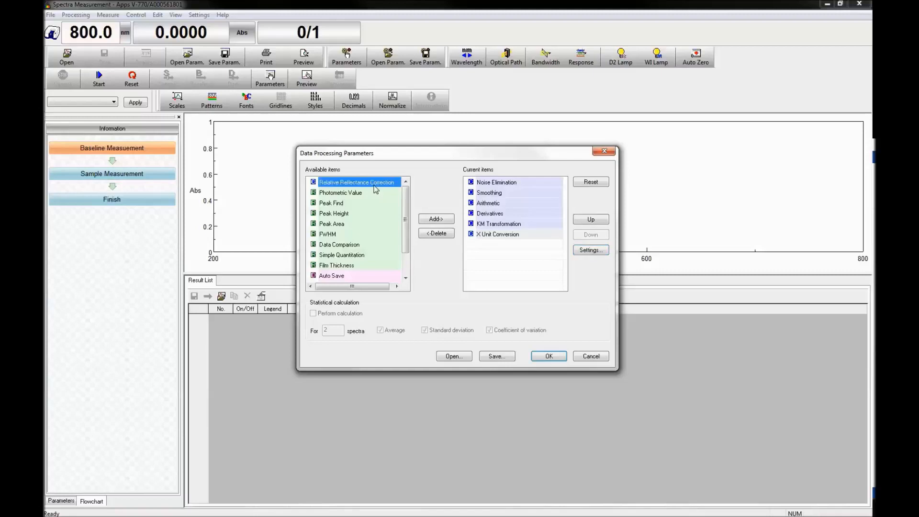
pyautogui.click(443, 221)
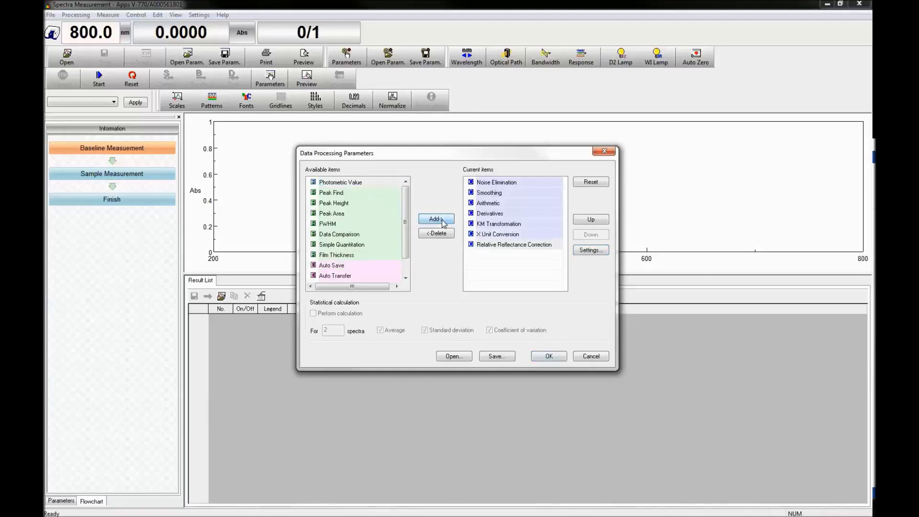
pyautogui.click(522, 245)
pyautogui.click(587, 253)
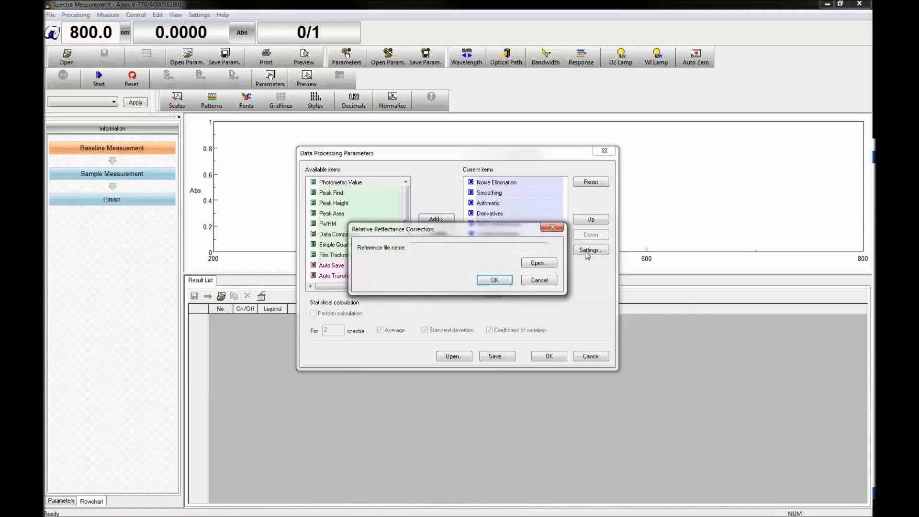
pyautogui.click(494, 280)
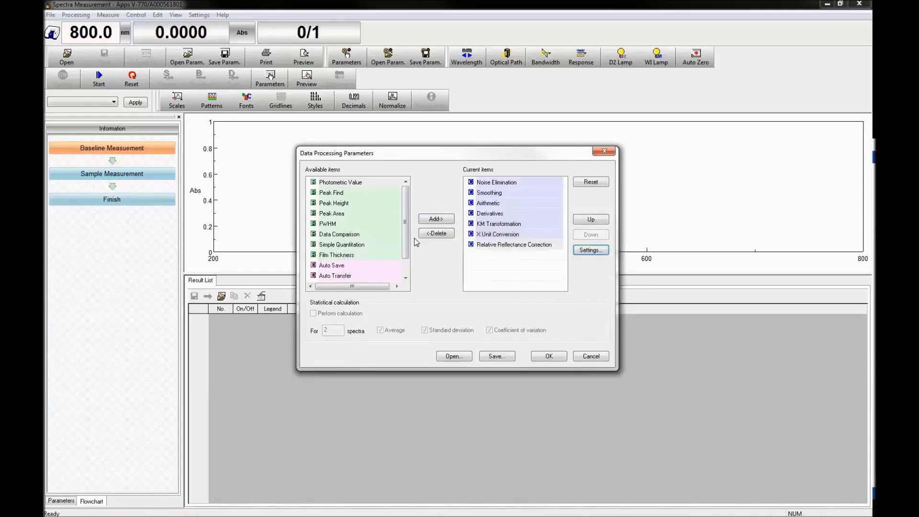
# Remove all items from the current data processing items
pyautogui.click(437, 234)
pyautogui.click(438, 236)
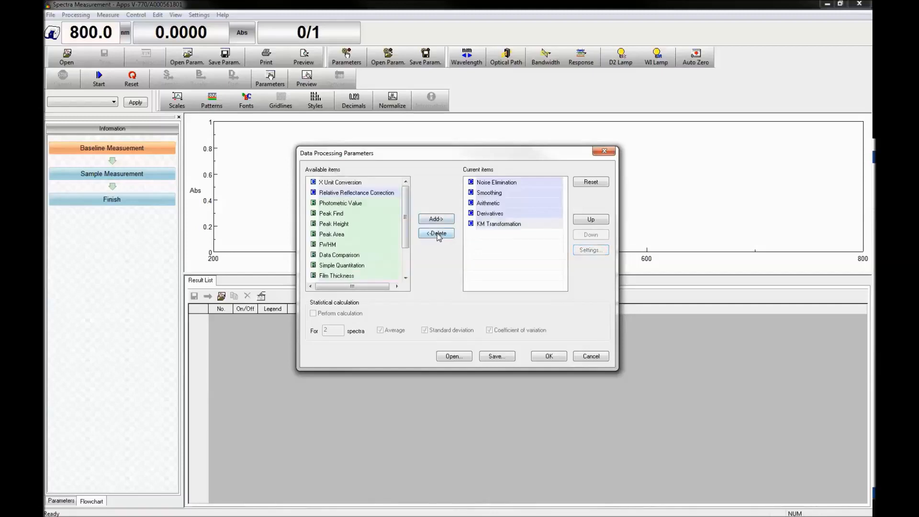
pyautogui.click(438, 236)
pyautogui.click(438, 237)
pyautogui.click(438, 236)
pyautogui.click(438, 236)
pyautogui.click(438, 236)
# Add Photometric Value to the current items and open its wavelength settings
pyautogui.click(356, 255)
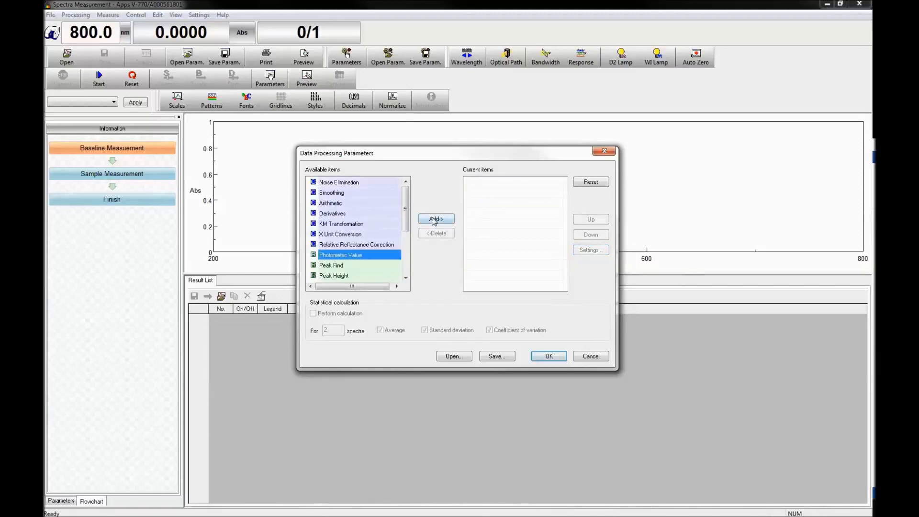
pyautogui.click(435, 219)
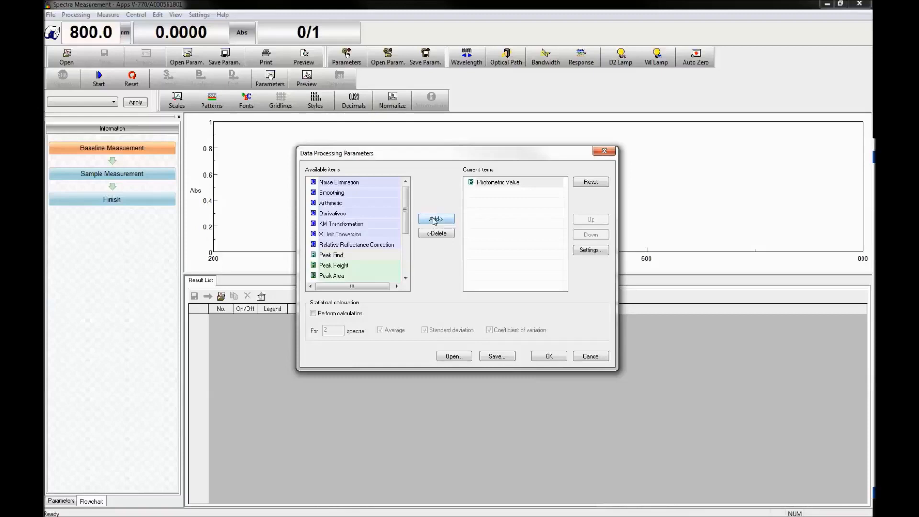
pyautogui.click(509, 183)
pyautogui.click(597, 254)
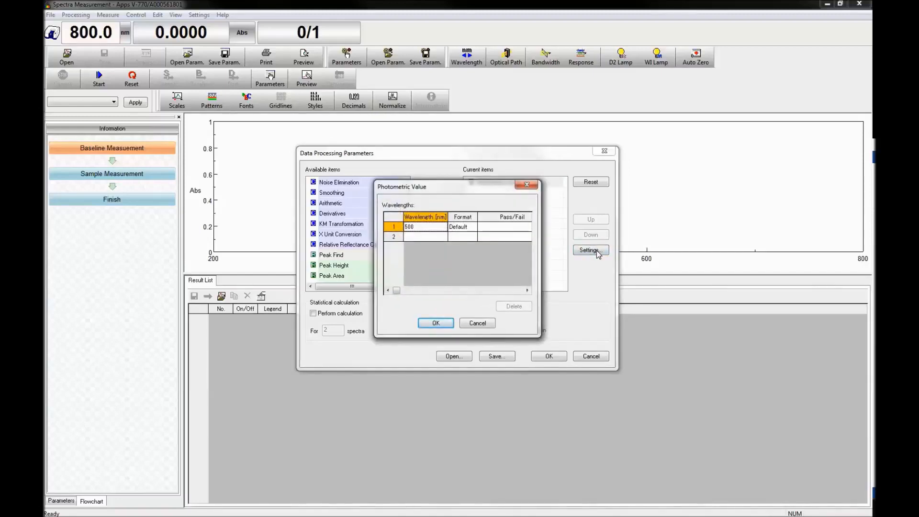
# Try pass/fail evaluation for the 500 nm wavelength with each alternative criterion type, and discard the changes
pyautogui.doubleClick(521, 228)
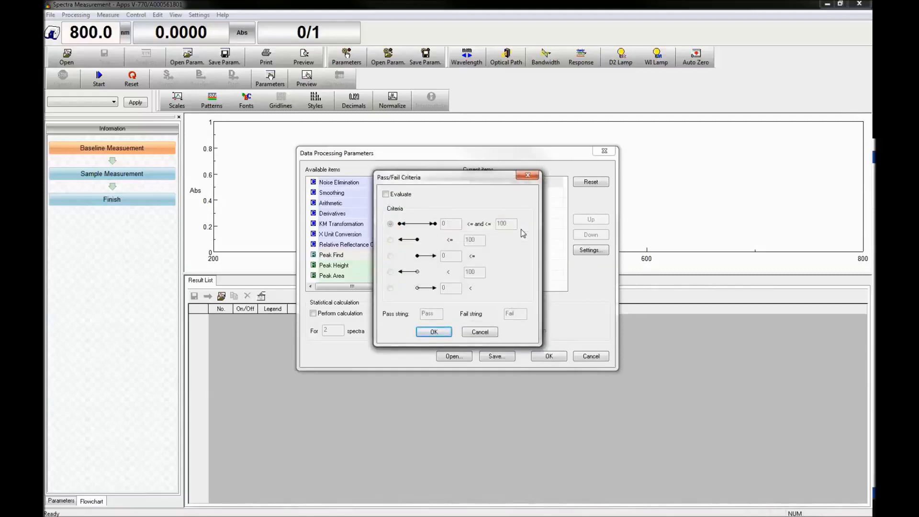
pyautogui.click(401, 194)
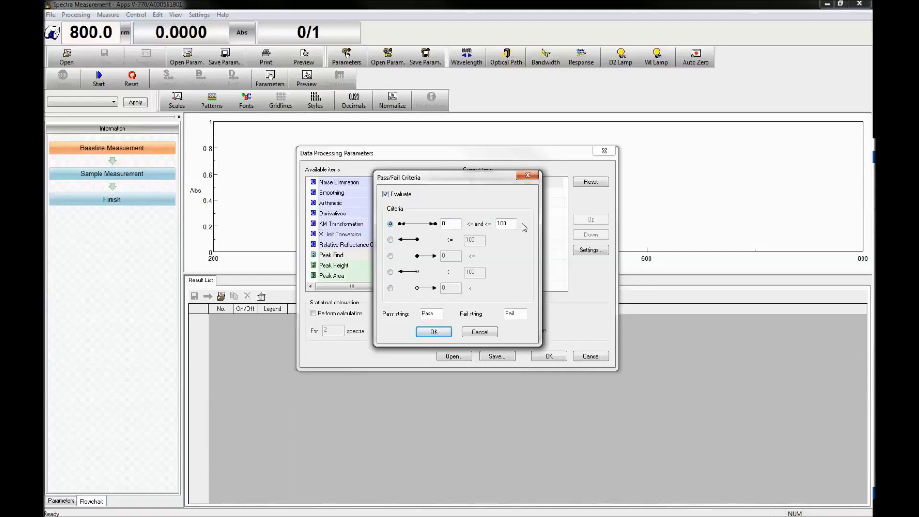
pyautogui.click(391, 239)
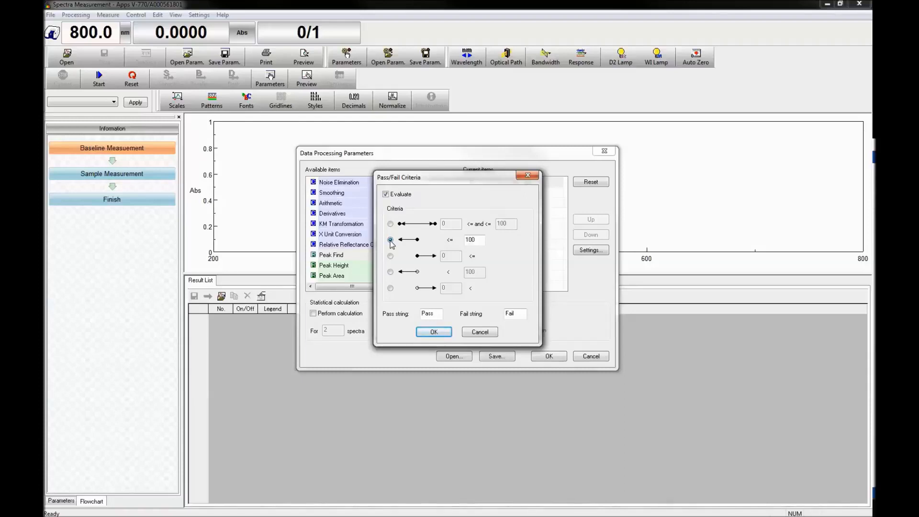
pyautogui.click(391, 256)
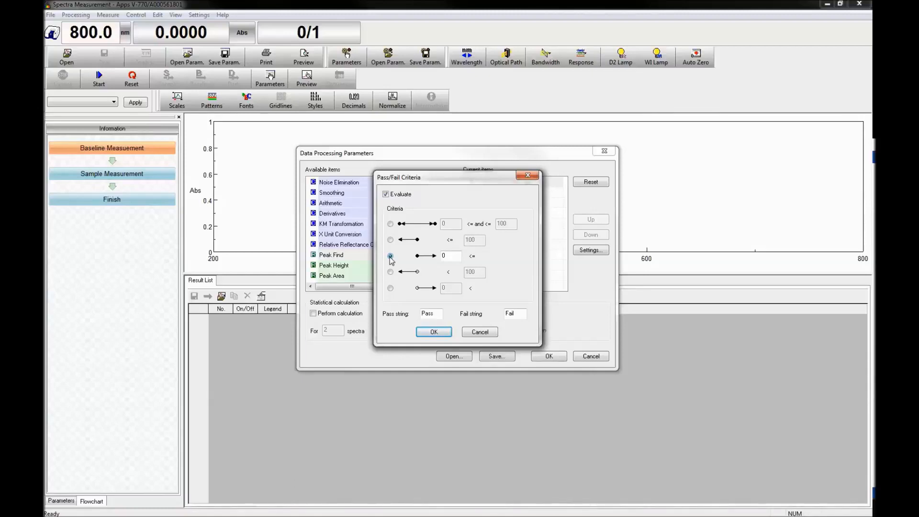
pyautogui.click(391, 272)
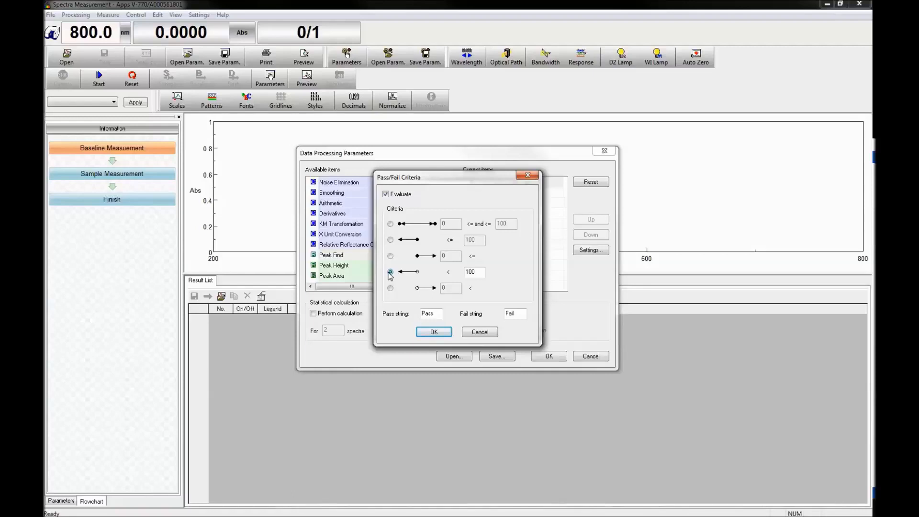
pyautogui.click(391, 288)
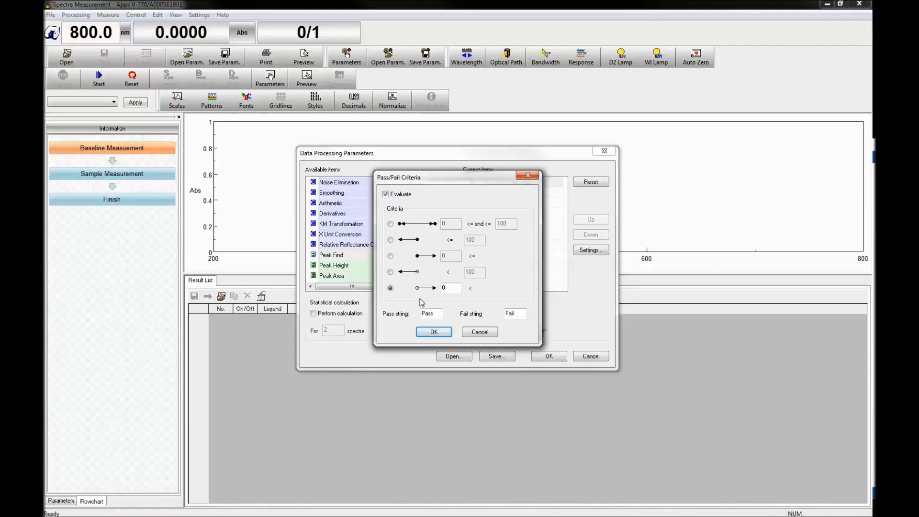
pyautogui.click(478, 335)
pyautogui.click(478, 322)
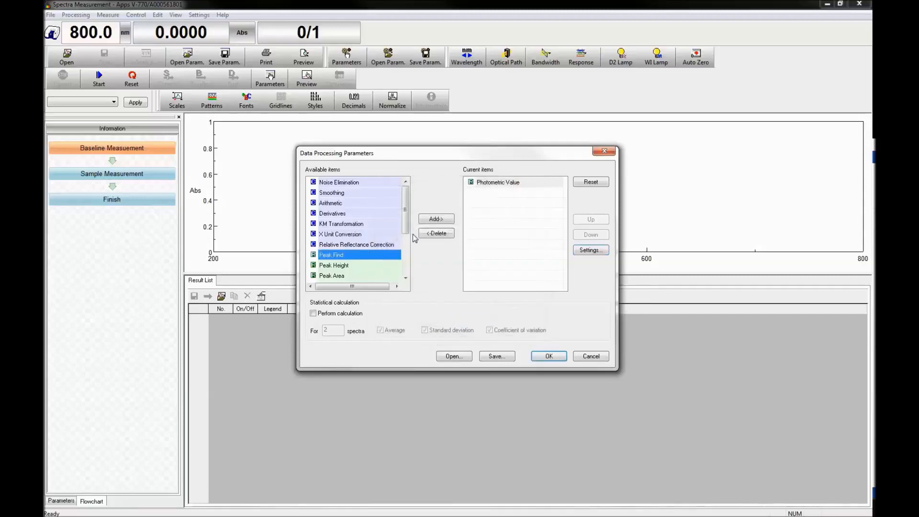
# Add Peak Find to the current items and examine its peak type and number format options, leaving them without changes
pyautogui.click(436, 219)
pyautogui.click(590, 250)
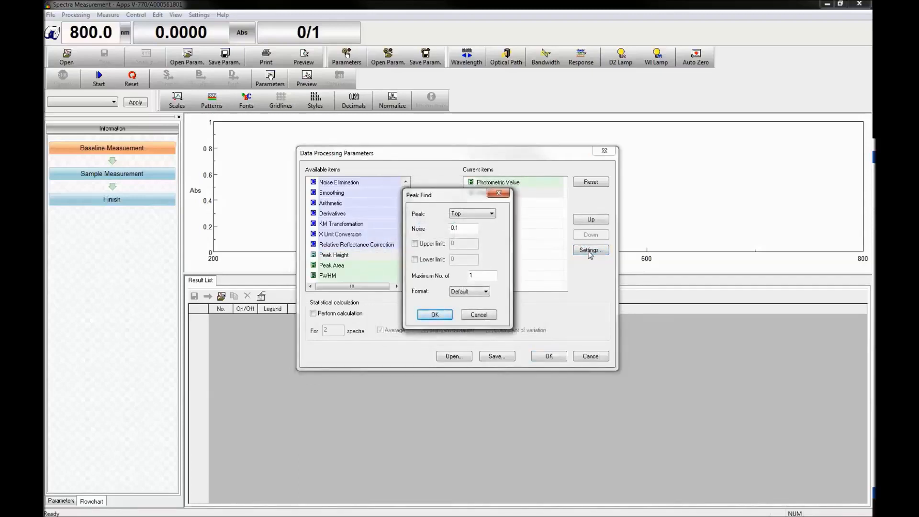
pyautogui.click(491, 214)
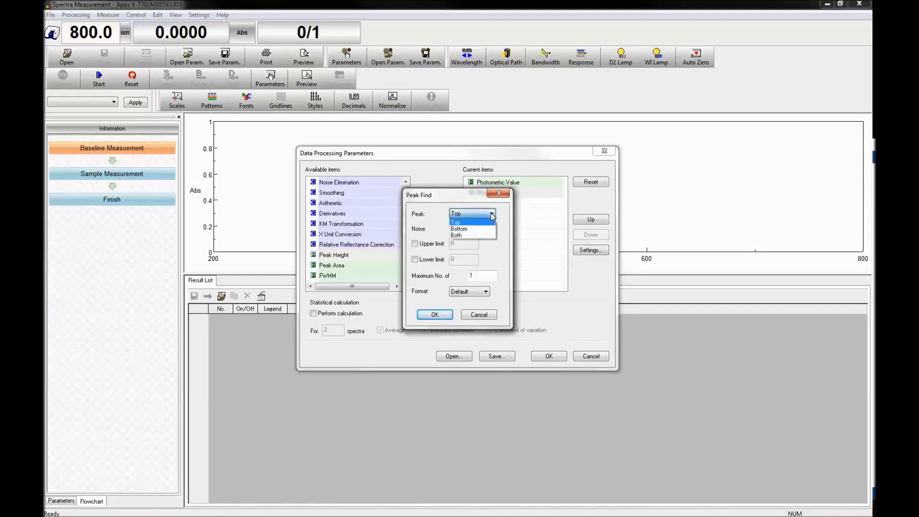
pyautogui.click(502, 243)
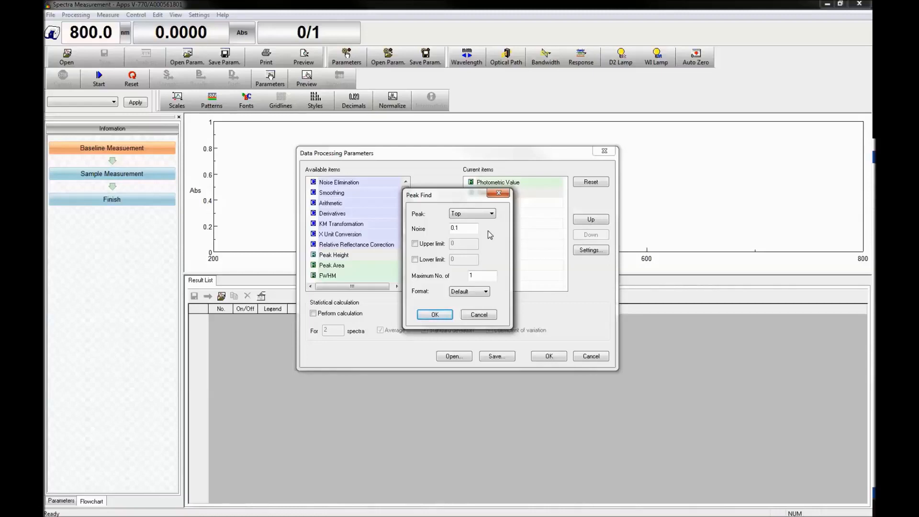
pyautogui.click(483, 294)
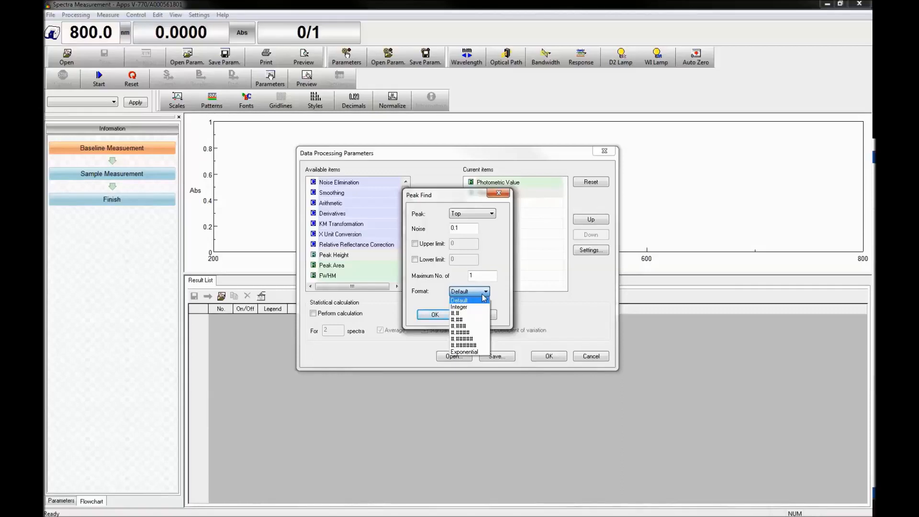
pyautogui.click(483, 299)
pyautogui.click(479, 315)
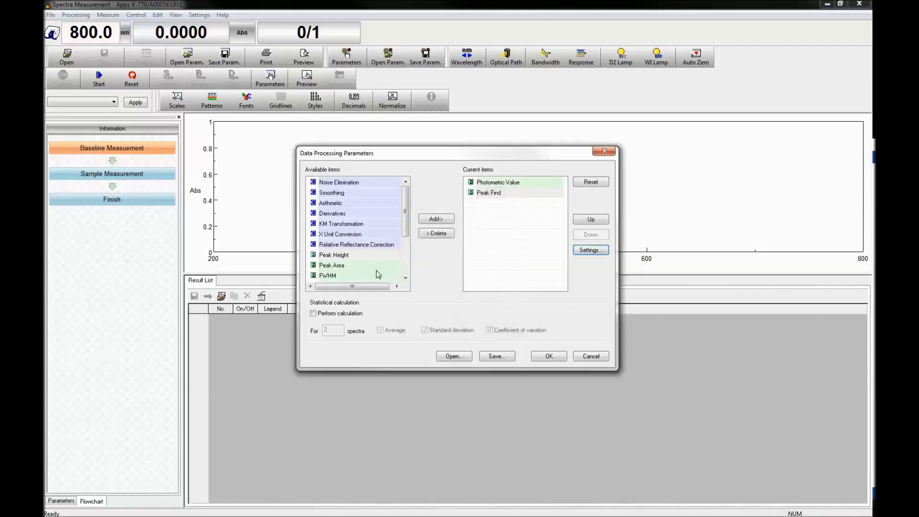
# Add Peak Height to the current items and open its settings
pyautogui.click(375, 254)
pyautogui.click(436, 219)
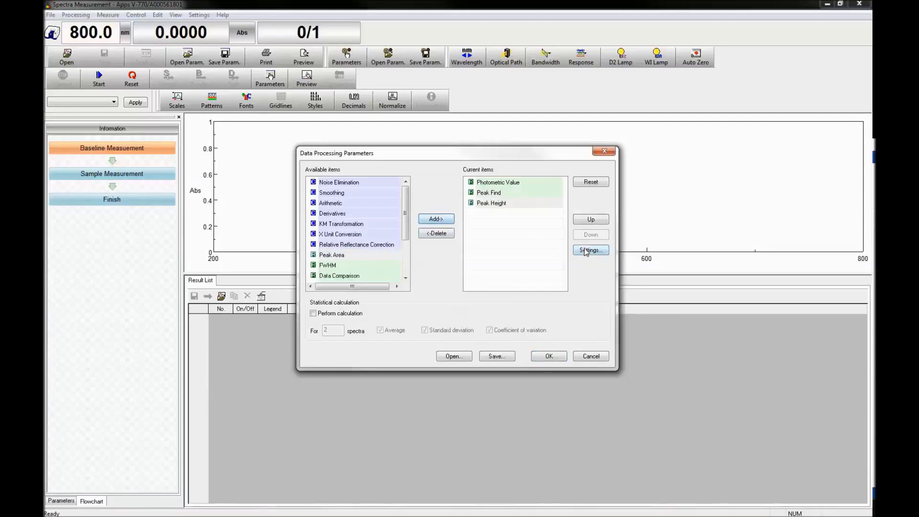
pyautogui.click(586, 250)
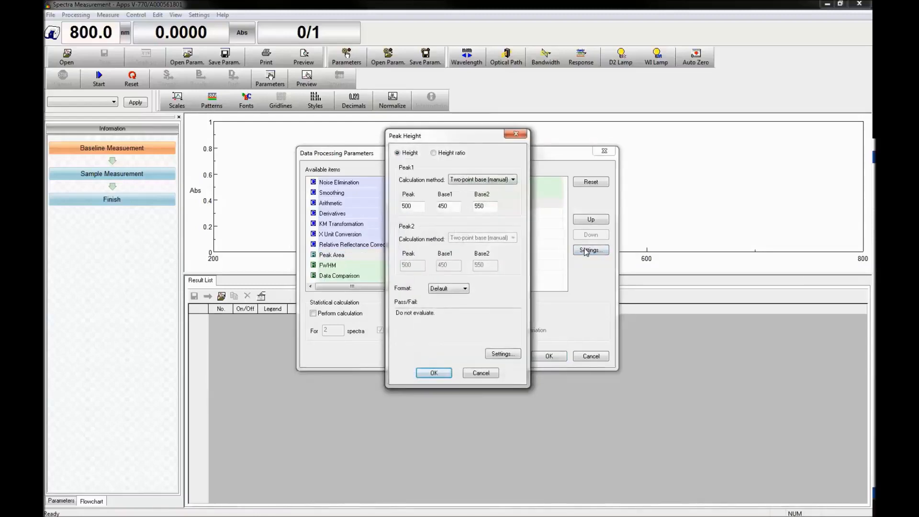
# Examine the Peak Height options for height ratio, calculation method, number format and pass/fail criteria, and discard the changes
pyautogui.click(453, 154)
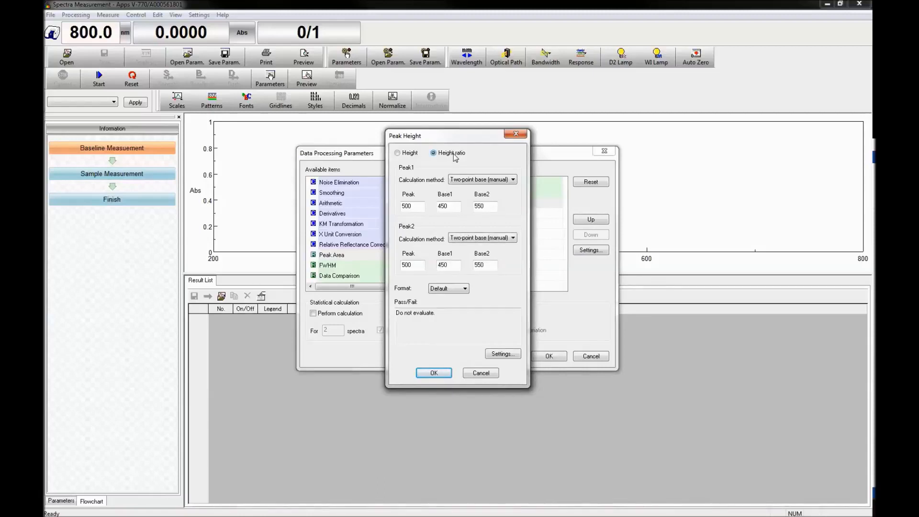
pyautogui.click(495, 182)
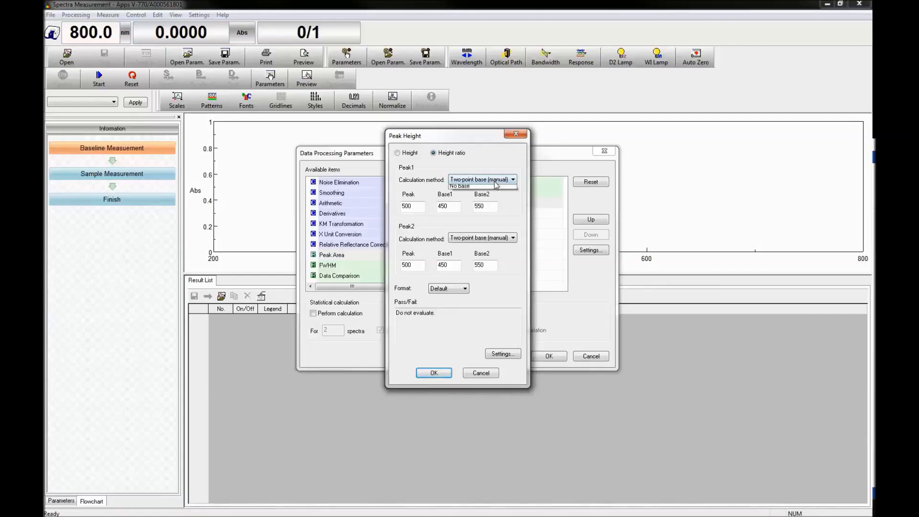
pyautogui.click(495, 182)
pyautogui.click(453, 293)
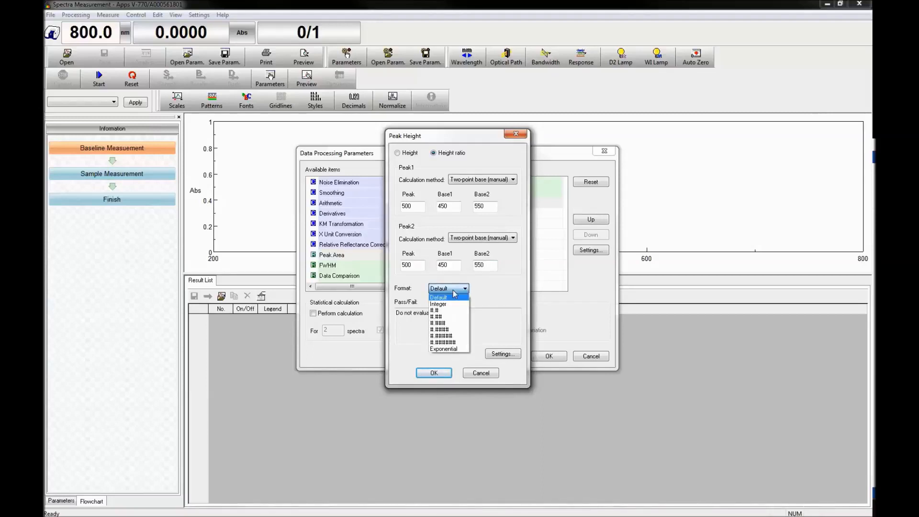
pyautogui.click(497, 303)
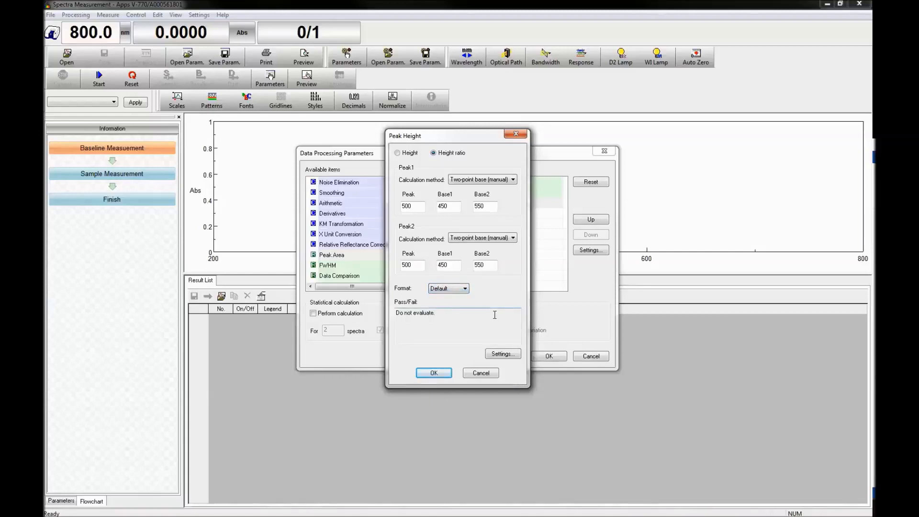
pyautogui.click(502, 354)
pyautogui.click(480, 332)
pyautogui.click(484, 374)
# Add Peak Area to the current items and open its settings
pyautogui.click(335, 254)
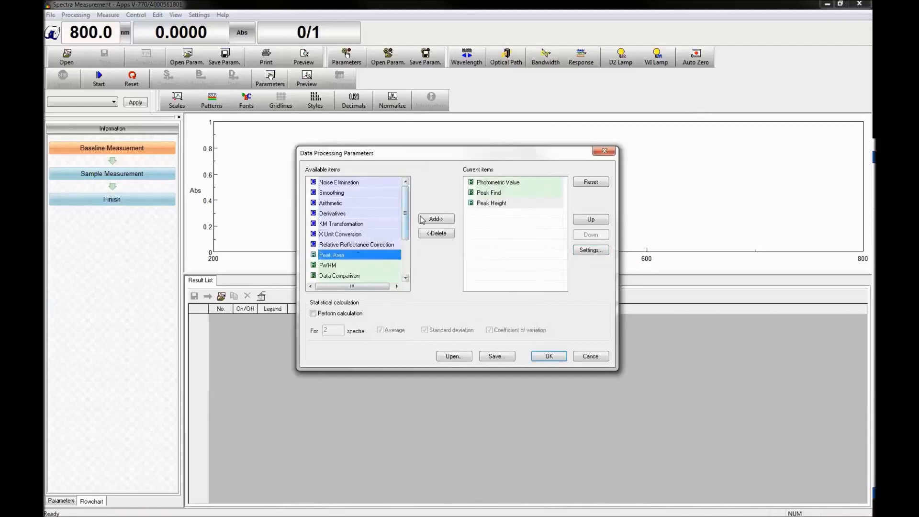
pyautogui.click(436, 219)
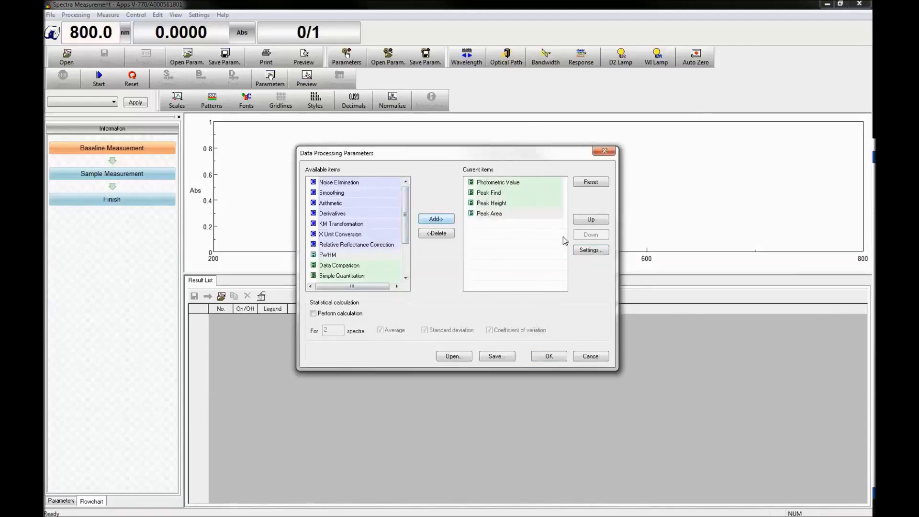
pyautogui.click(584, 251)
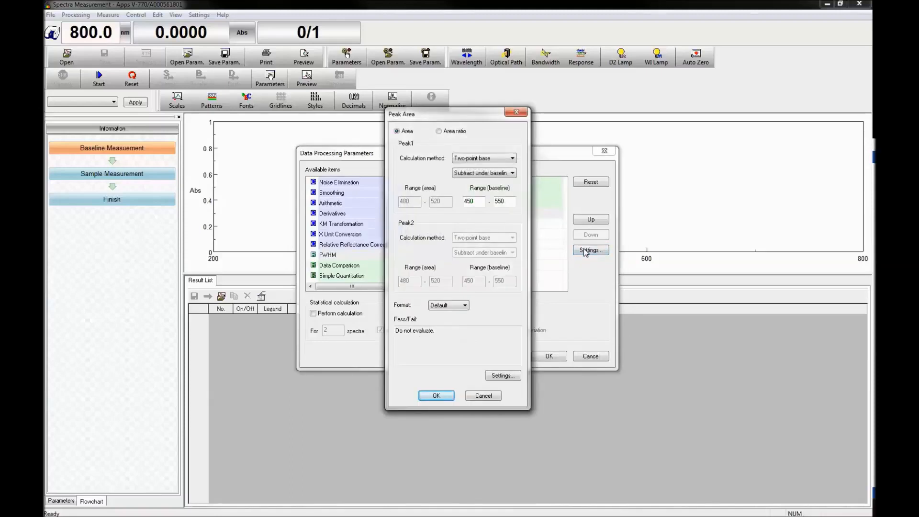
# Examine the Peak Area options for area ratio, calculation method, baseline subtraction and pass/fail criteria, and discard the changes
pyautogui.click(452, 133)
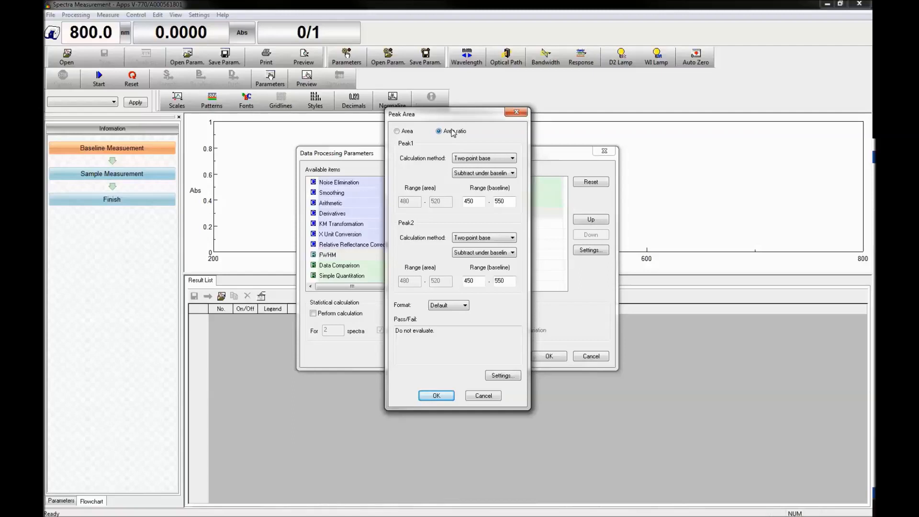
pyautogui.click(473, 158)
pyautogui.click(473, 167)
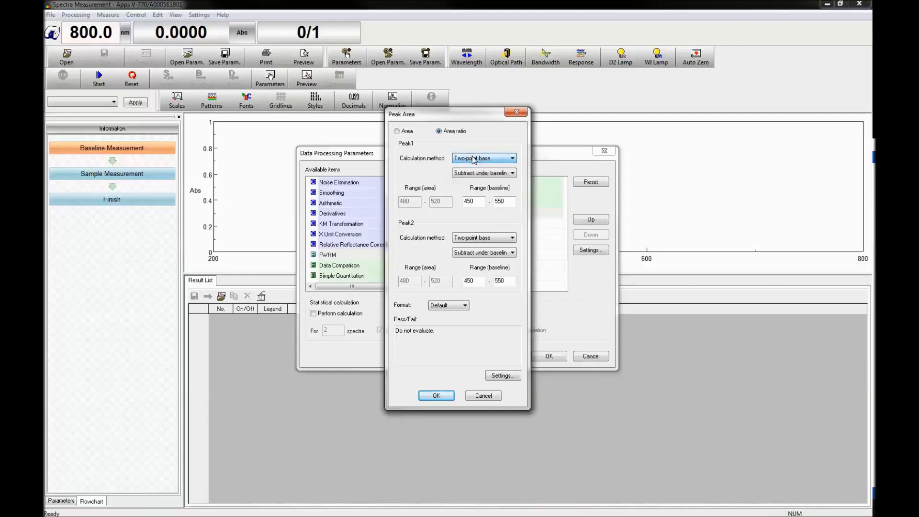
pyautogui.click(472, 173)
pyautogui.click(472, 174)
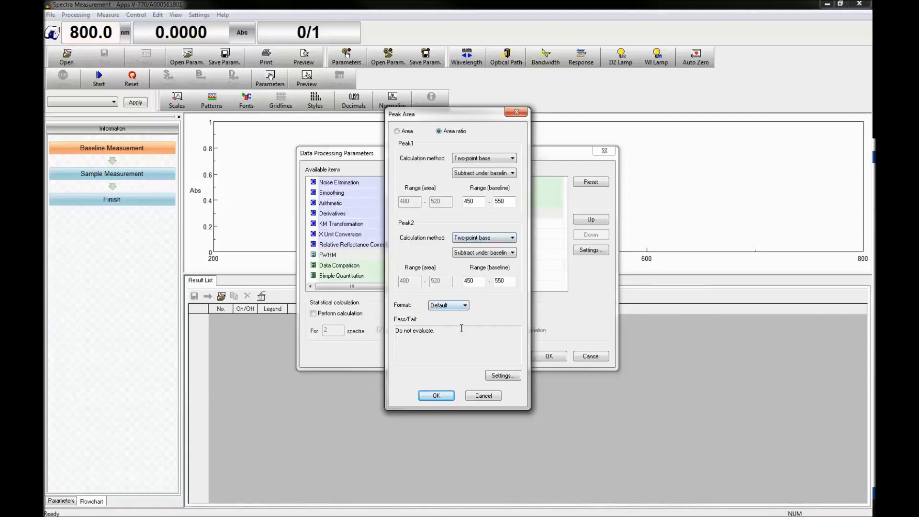
pyautogui.click(502, 376)
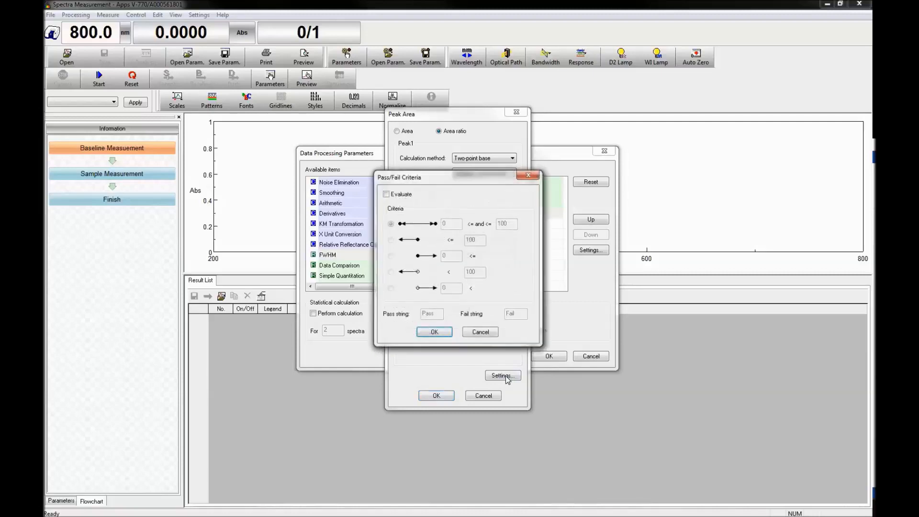
pyautogui.click(483, 333)
pyautogui.click(484, 394)
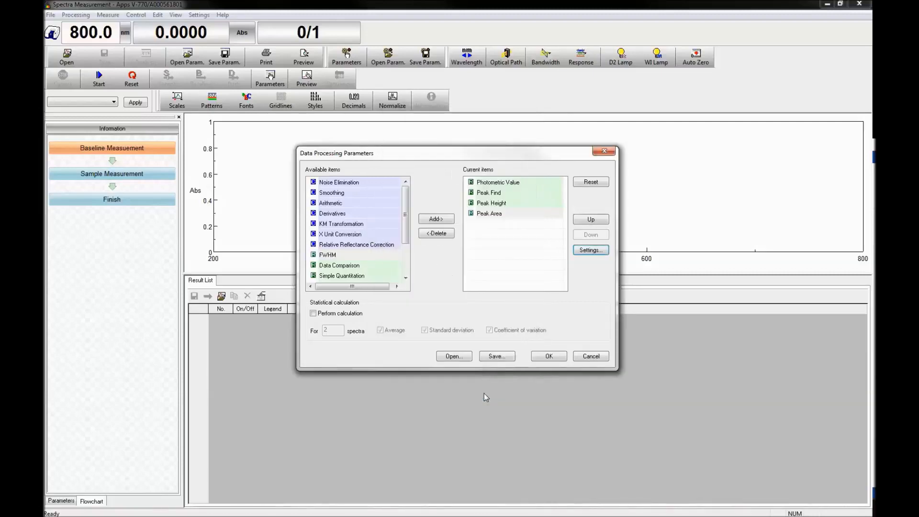
# Add FWHM to the current items and check its settings and pass/fail criteria without changing them
pyautogui.click(378, 254)
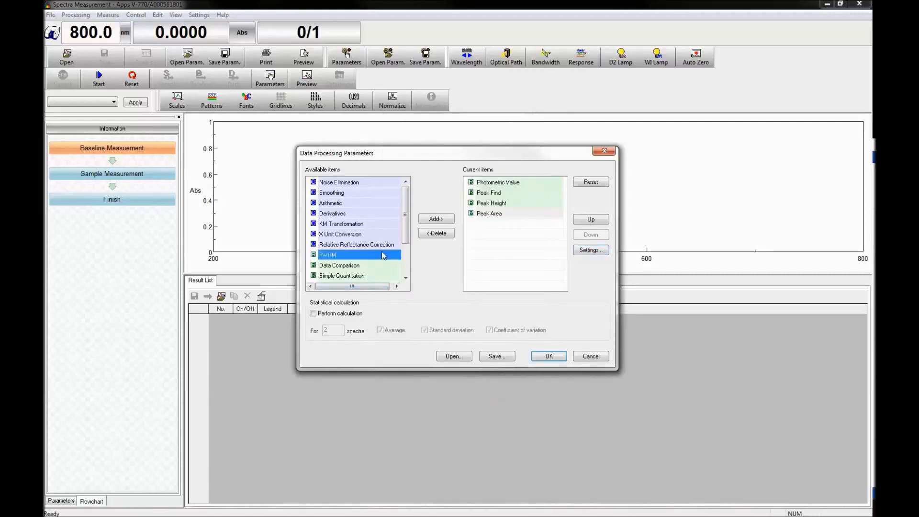
pyautogui.click(430, 222)
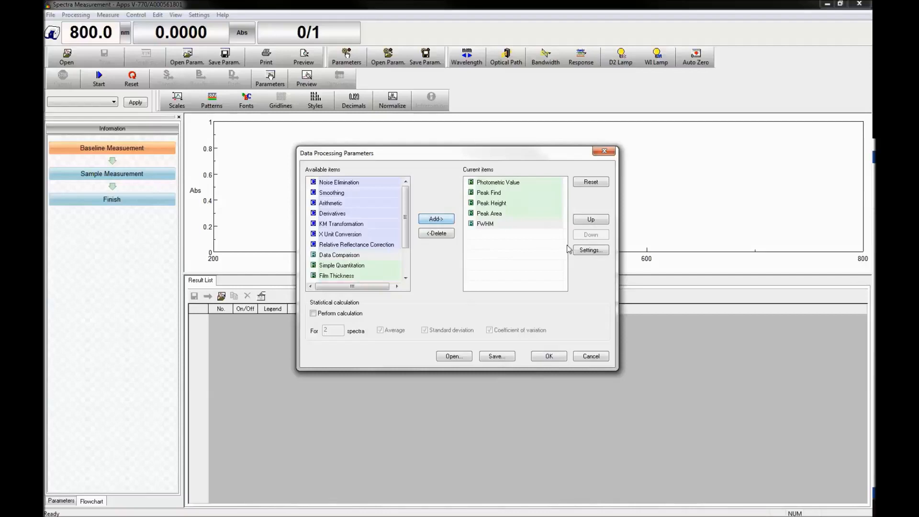
pyautogui.click(590, 249)
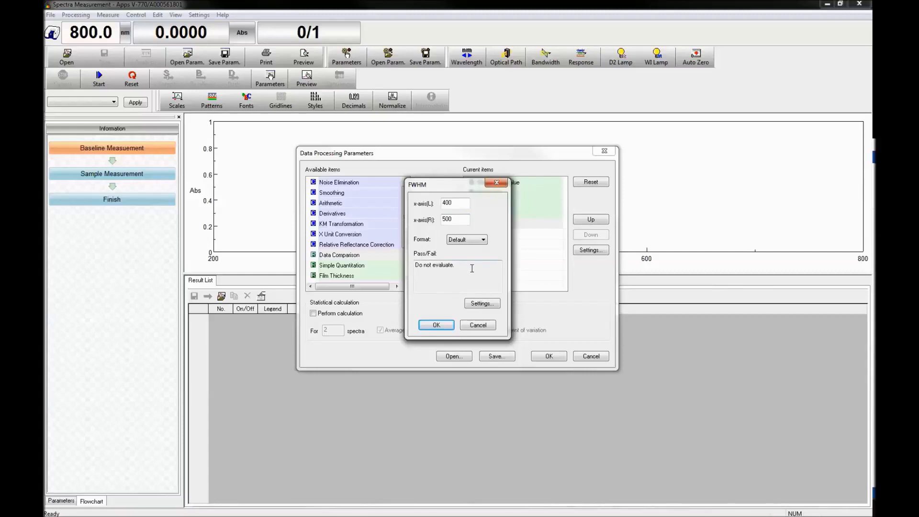
pyautogui.click(481, 303)
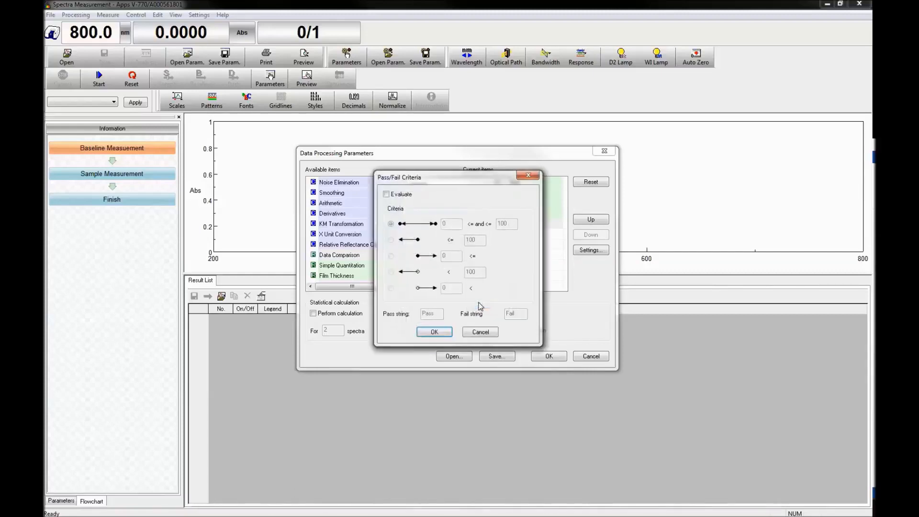
pyautogui.click(493, 331)
pyautogui.click(491, 330)
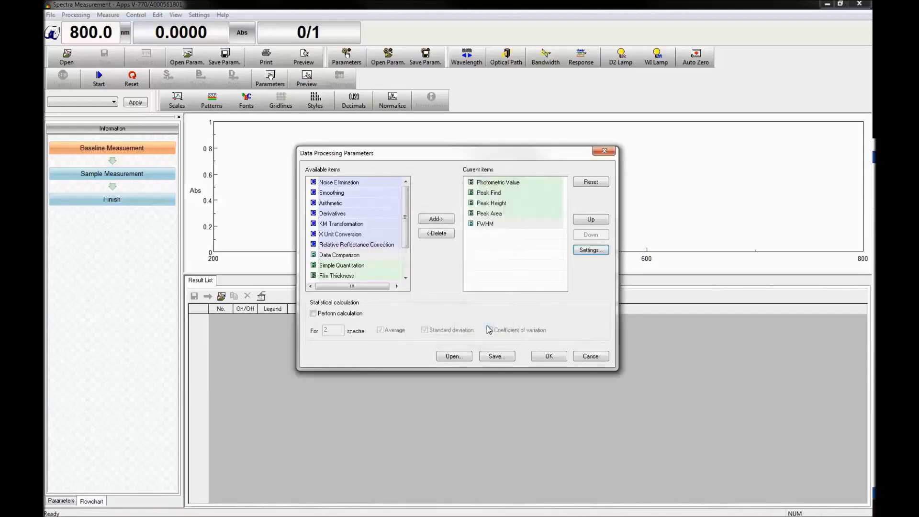
# Add Data Comparison to the current items and open its settings
pyautogui.click(339, 255)
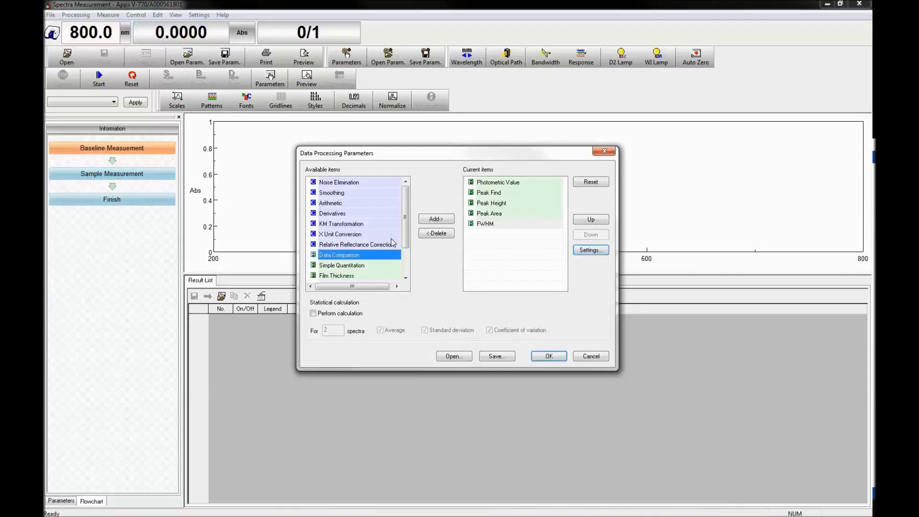
pyautogui.click(427, 225)
pyautogui.click(589, 250)
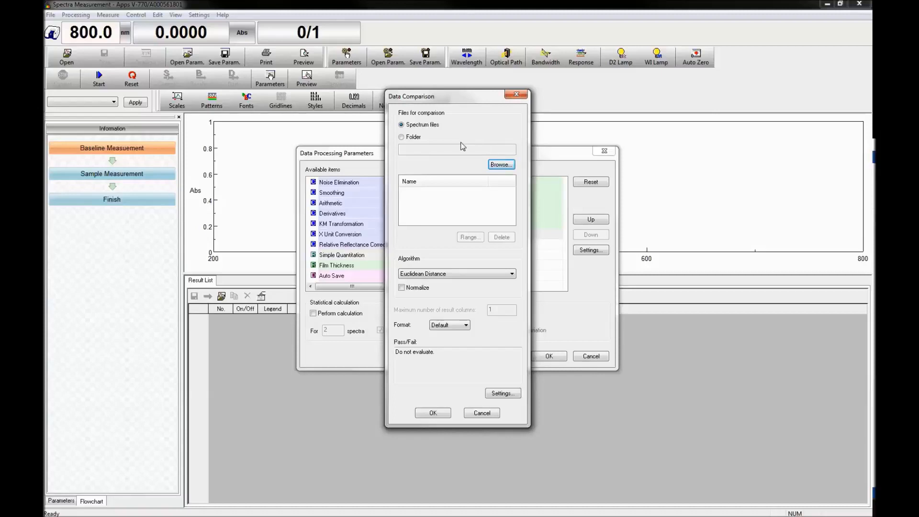
# Load the spectrum file 2015_04_04-4 for comparison and limit its comparison range to about 780 to 508 nm
pyautogui.click(504, 163)
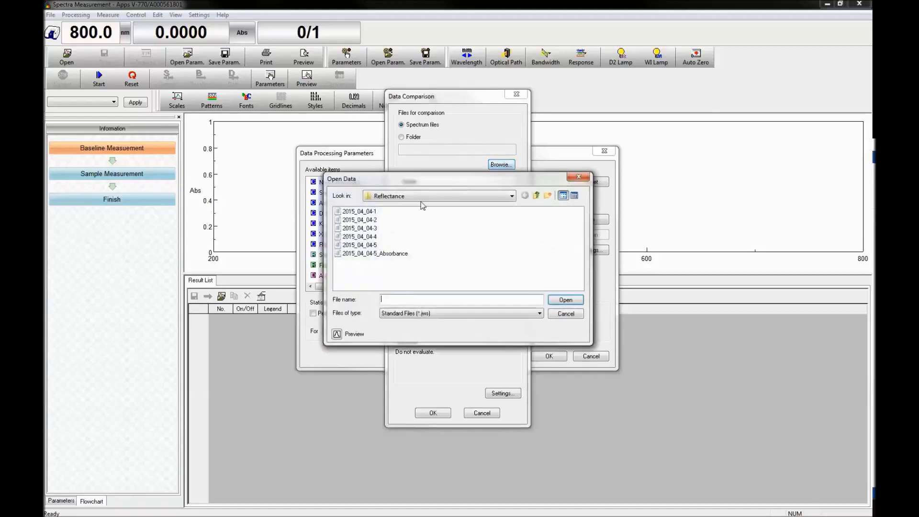
pyautogui.doubleClick(375, 238)
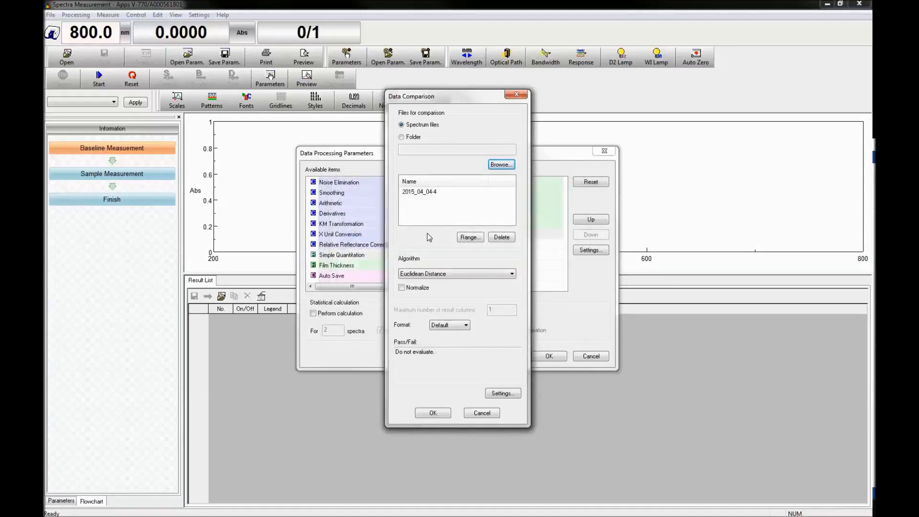
pyautogui.click(472, 239)
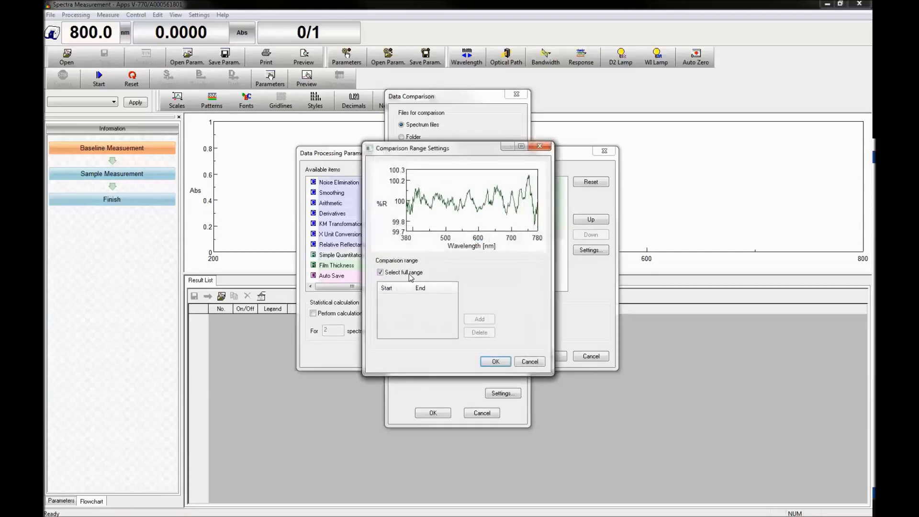
pyautogui.click(393, 273)
pyautogui.moveTo(407, 200); pyautogui.dragTo(448, 200)
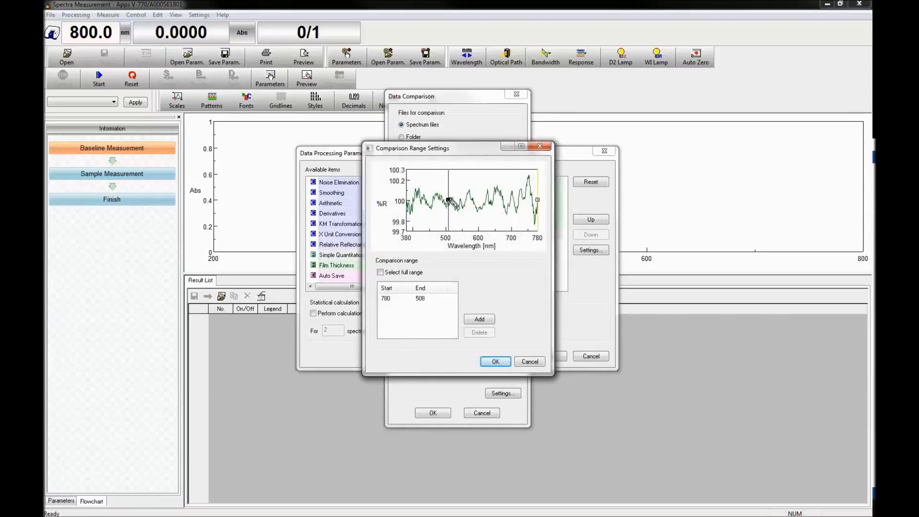
pyautogui.click(495, 362)
# Review the comparison algorithms, try normalization and comparison against a folder, and discard the Data Comparison settings
pyautogui.click(512, 275)
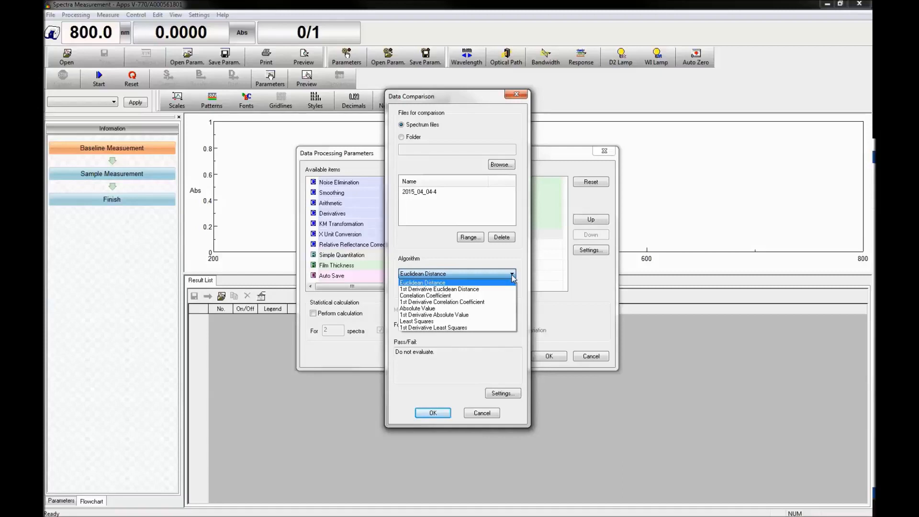
pyautogui.click(479, 283)
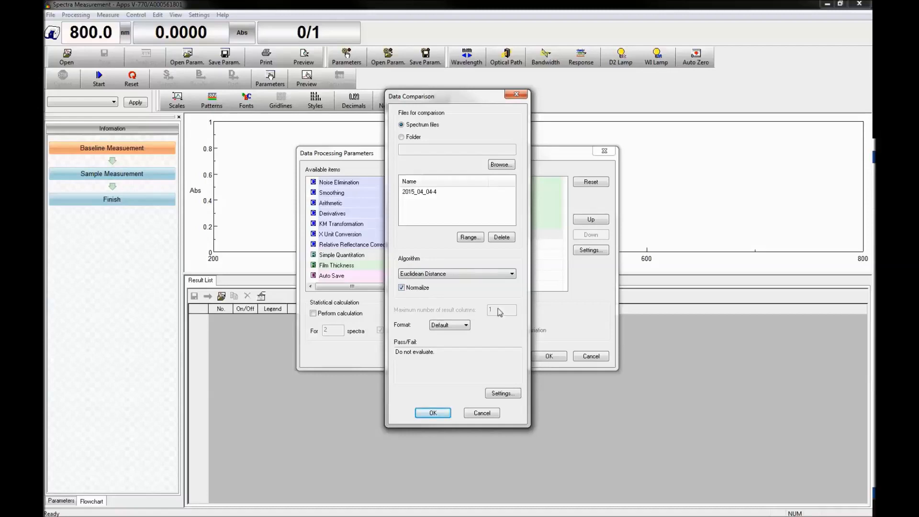
pyautogui.click(415, 139)
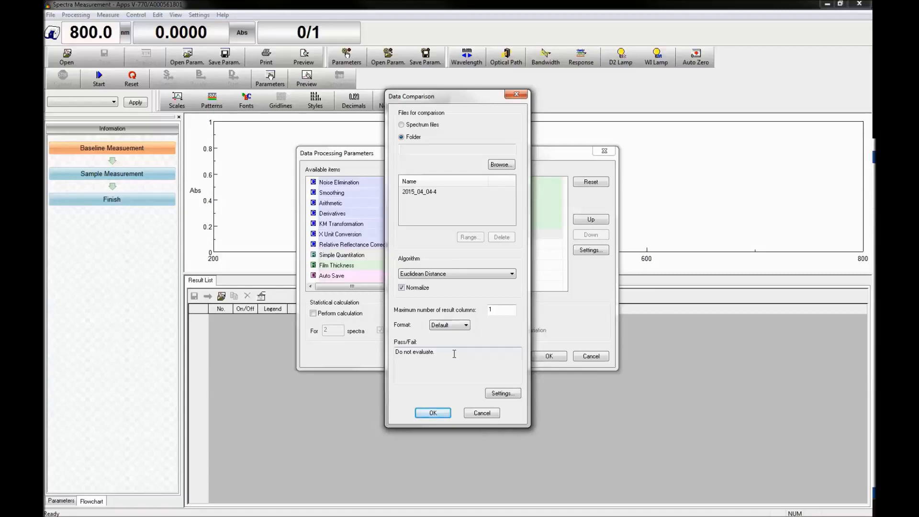
pyautogui.click(482, 413)
# Add Simple Quantitation to the current items and open its settings
pyautogui.click(372, 259)
pyautogui.click(436, 219)
pyautogui.click(591, 251)
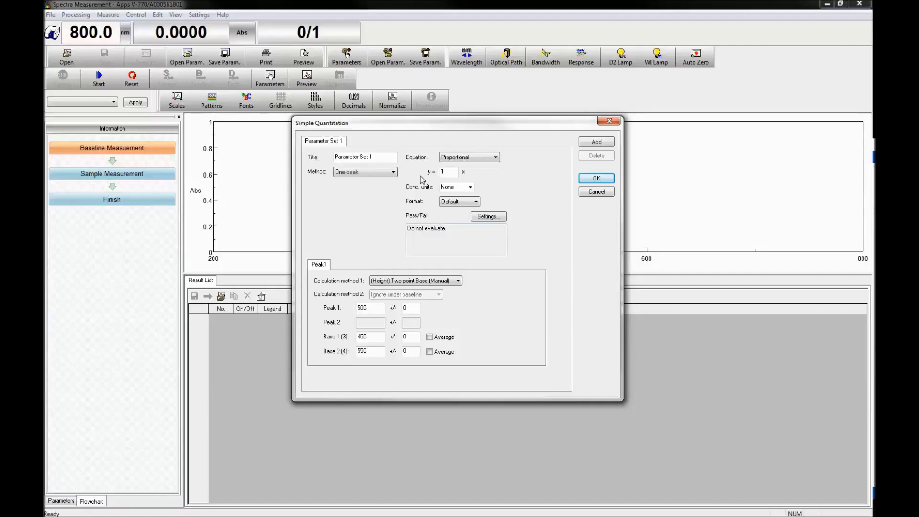
# Review the quantitation methods, set the equation to Linear and set the Peak1 calculation method to (Height) No Base
pyautogui.click(393, 172)
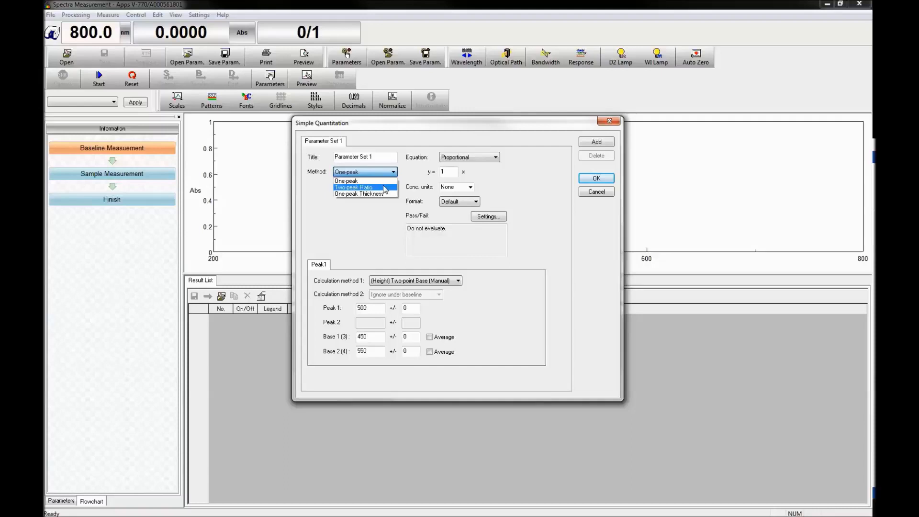
pyautogui.click(380, 213)
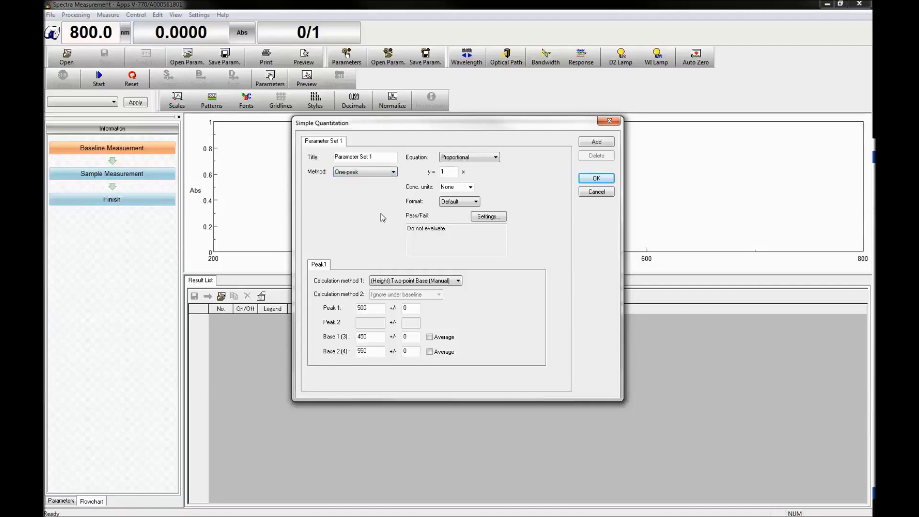
pyautogui.click(489, 158)
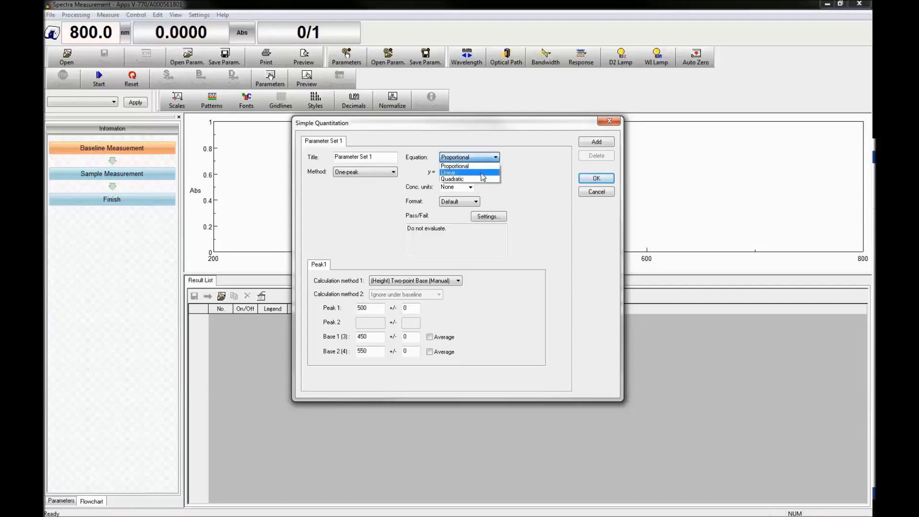
pyautogui.click(482, 173)
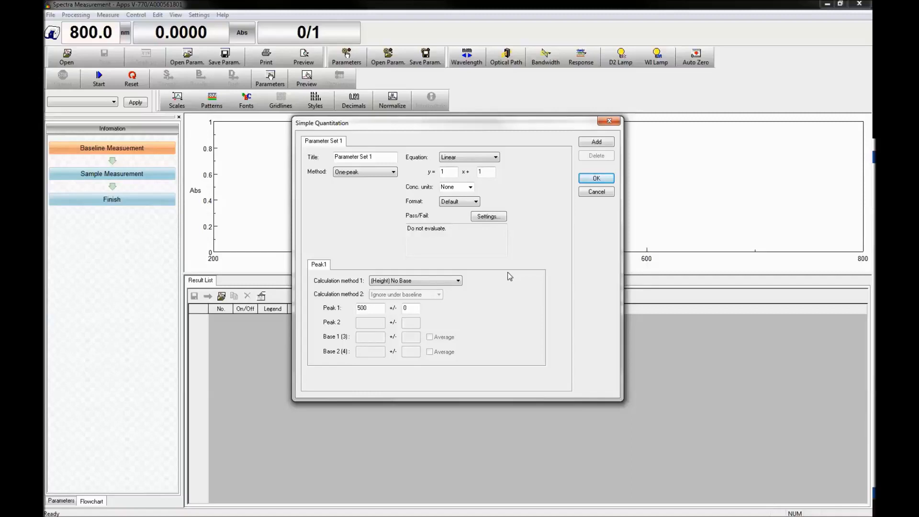
pyautogui.click(458, 283)
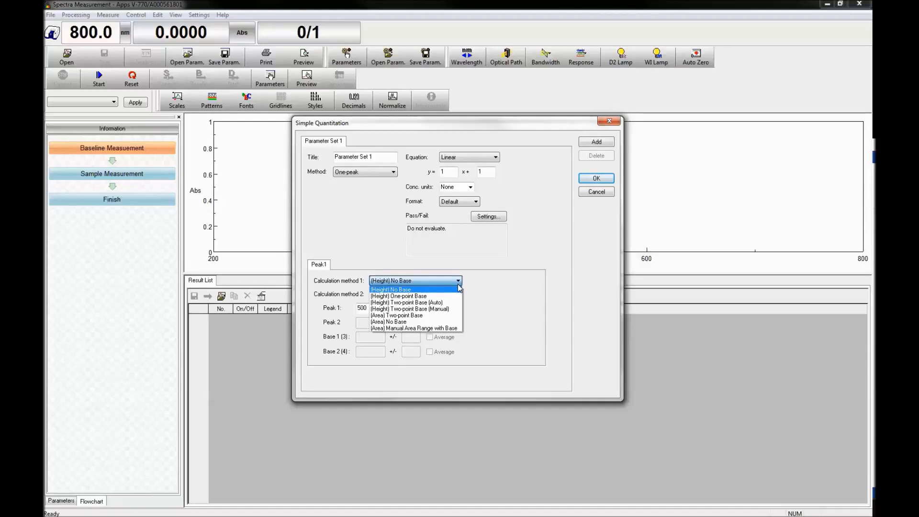
pyautogui.click(521, 317)
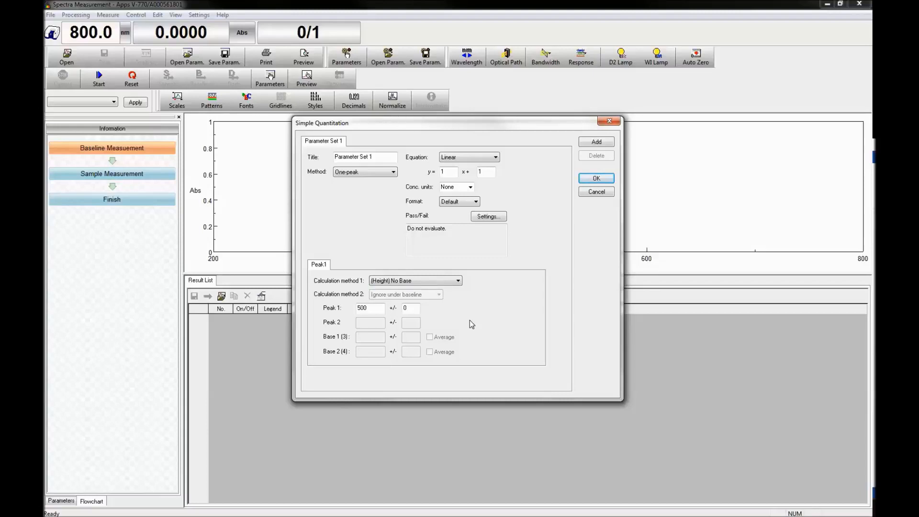
# Try the Two-peak Ratio method with Peak1 calculated by (Height) Two-point Base (Manual), and try averaging for Base 1
pyautogui.click(381, 173)
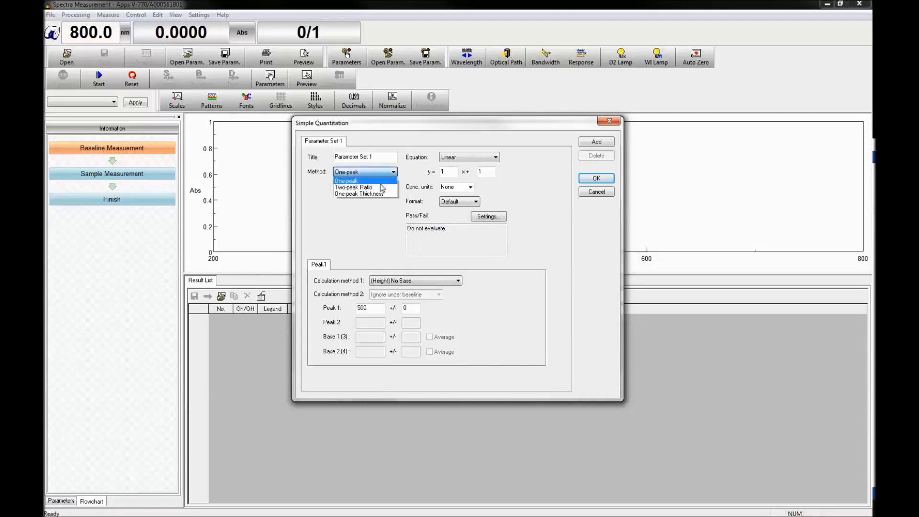
pyautogui.click(382, 186)
pyautogui.click(346, 265)
pyautogui.click(319, 265)
pyautogui.click(419, 281)
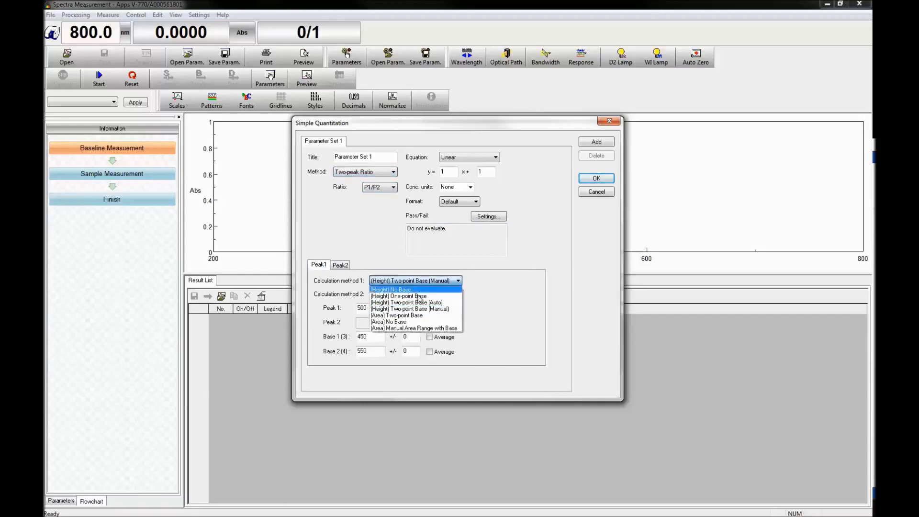
pyautogui.click(419, 308)
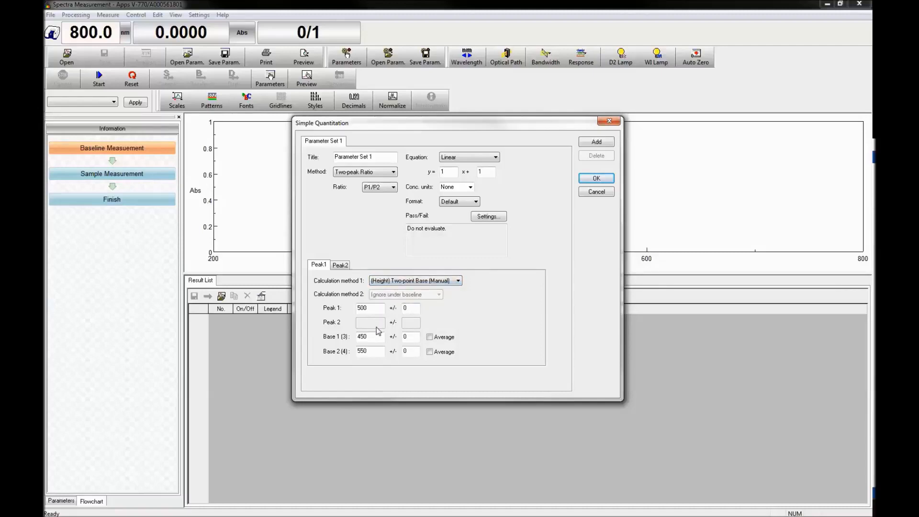
pyautogui.click(430, 337)
# Add a second quantitation parameter set, put a person's name in its title, and discard the Simple Quantitation settings
pyautogui.click(595, 142)
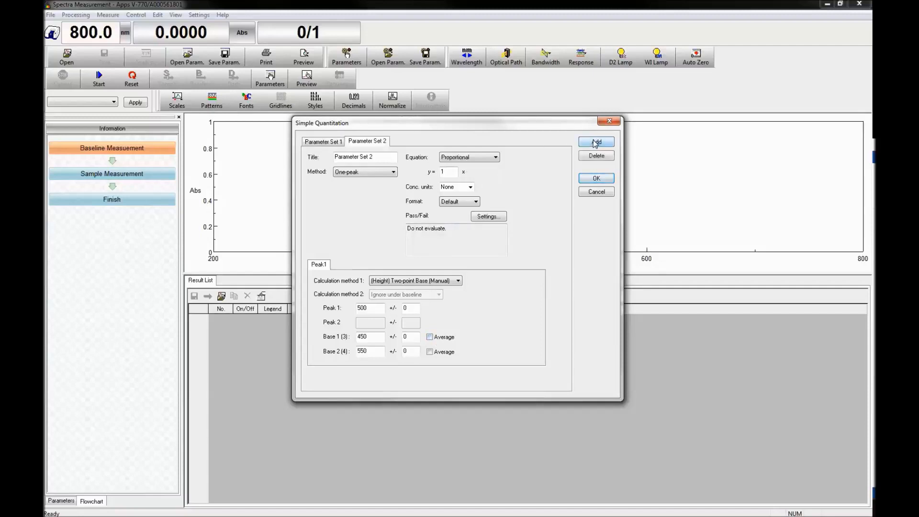
pyautogui.doubleClick(393, 157)
pyautogui.write('Leah')
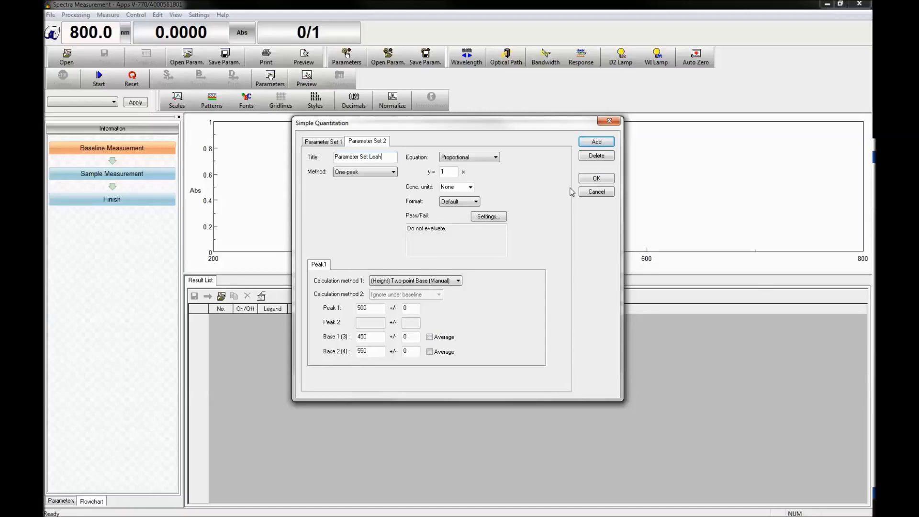
pyautogui.click(589, 193)
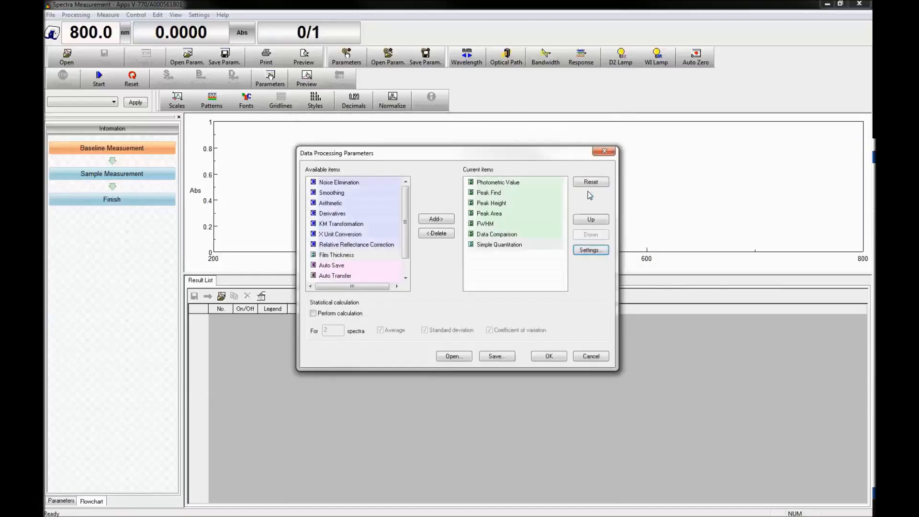
# Add Film Thickness to the current items, review its range and number formats, and close its settings without saving
pyautogui.click(436, 218)
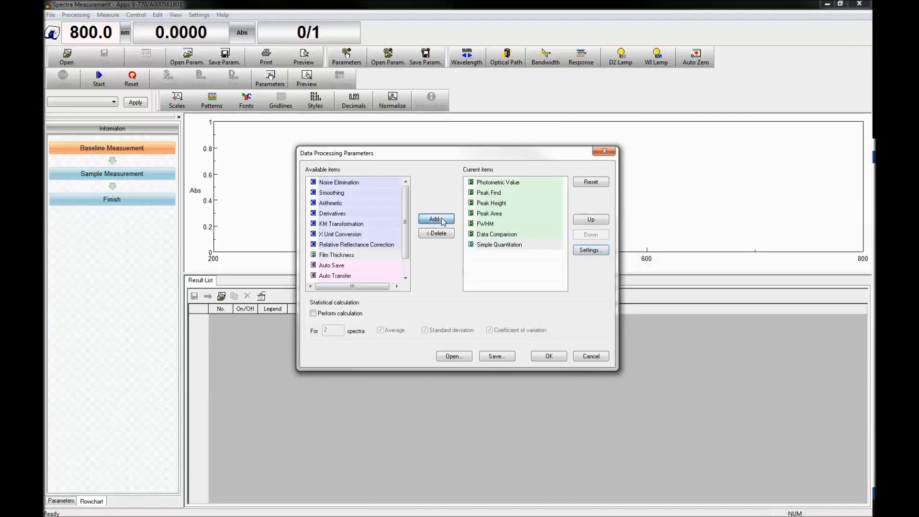
pyautogui.click(585, 251)
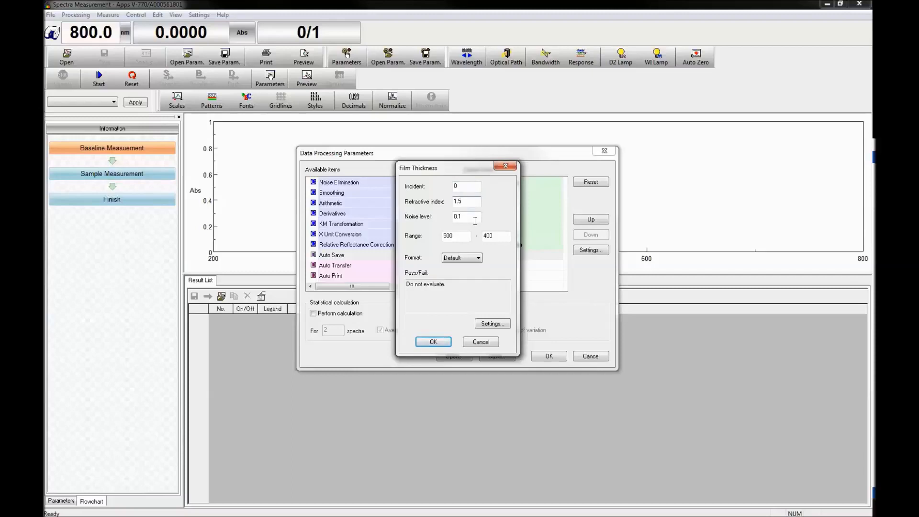
pyautogui.click(492, 240)
pyautogui.click(476, 259)
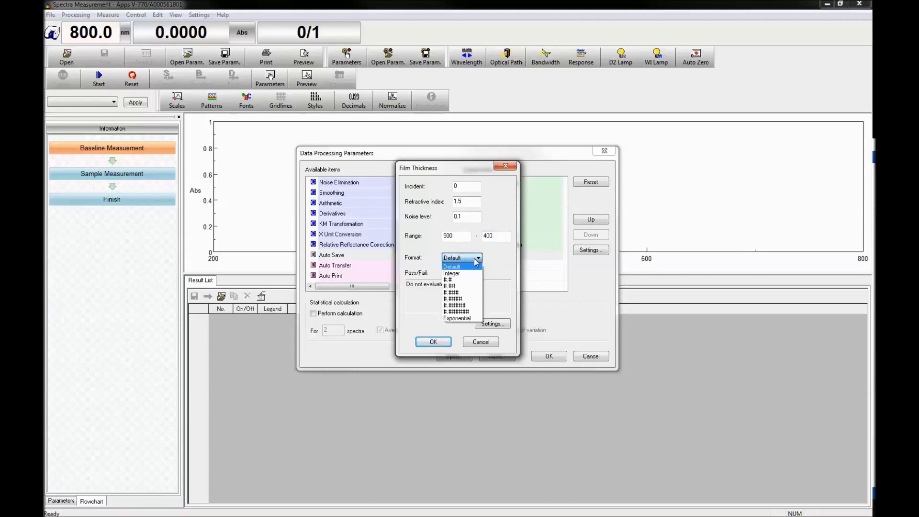
pyautogui.click(477, 261)
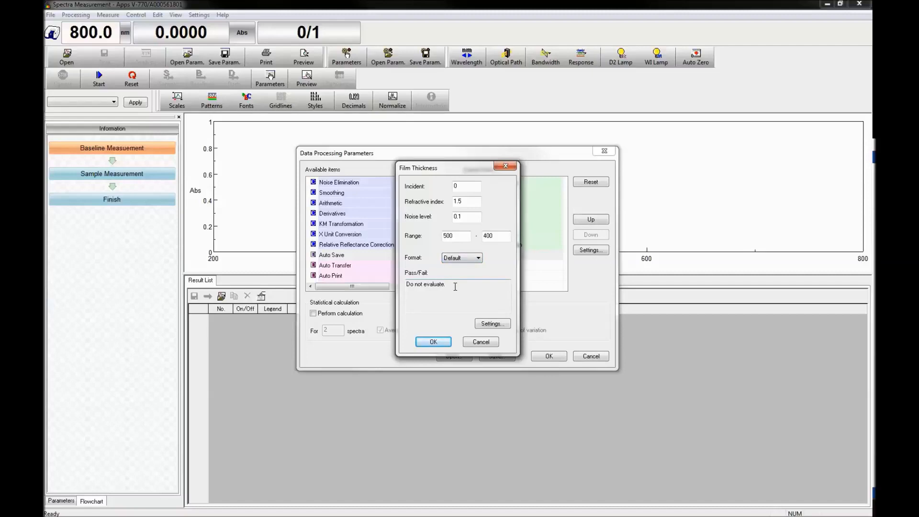
pyautogui.click(496, 342)
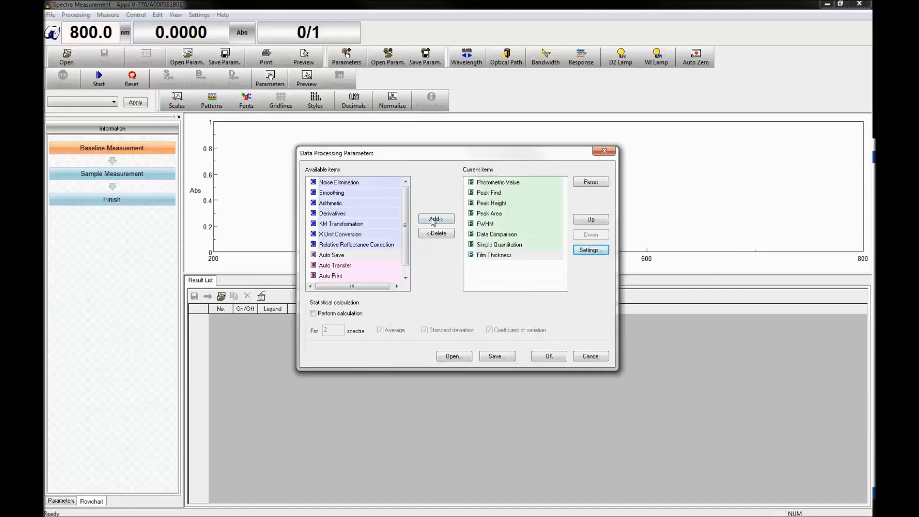
# Remove all the processing items from the current items, from Film Thickness back to Photometric Value
pyautogui.click(435, 234)
pyautogui.click(435, 233)
pyautogui.click(435, 233)
pyautogui.click(435, 233)
pyautogui.click(436, 233)
pyautogui.click(435, 233)
pyautogui.click(436, 234)
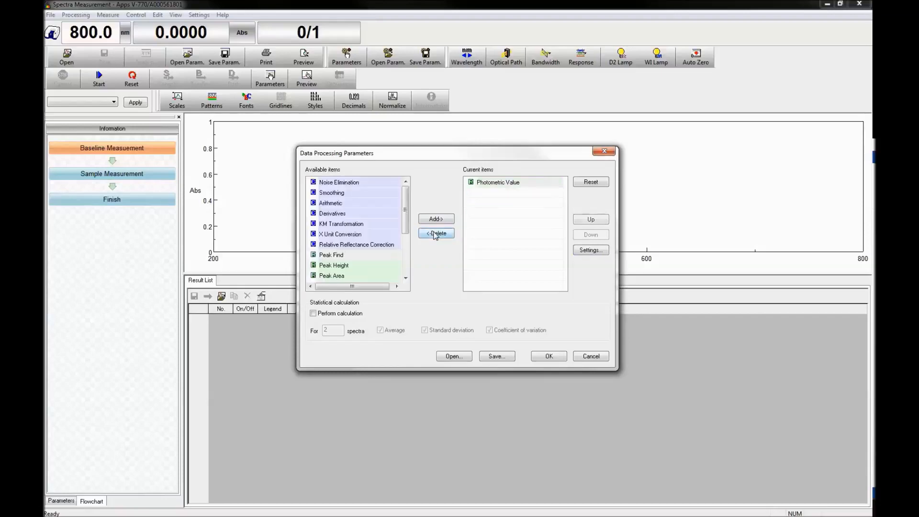
pyautogui.click(435, 233)
# Add Auto Save to the current items and open its settings
pyautogui.scroll(-3, 363, 255)
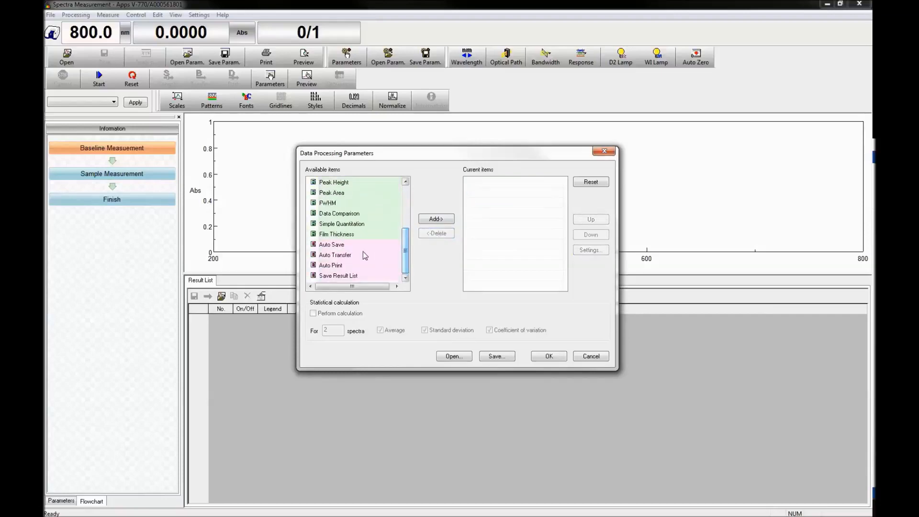
pyautogui.click(352, 243)
pyautogui.click(435, 219)
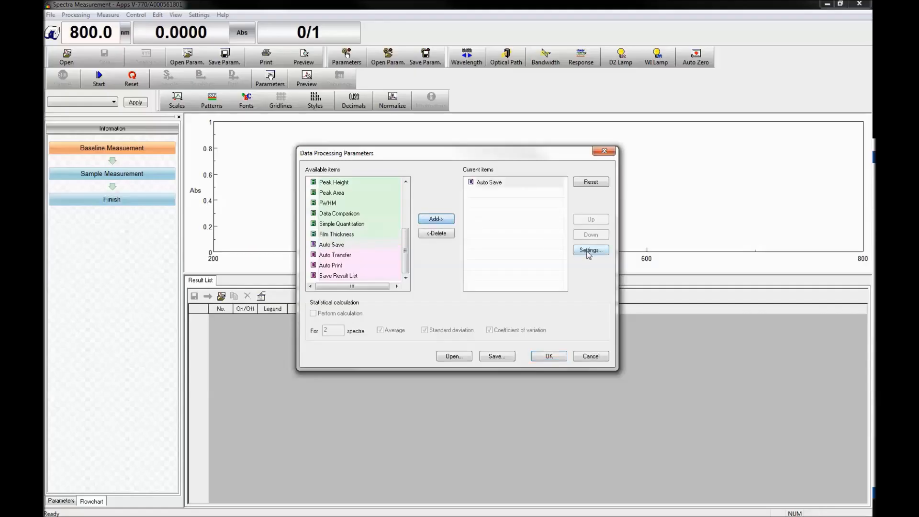
pyautogui.click(588, 250)
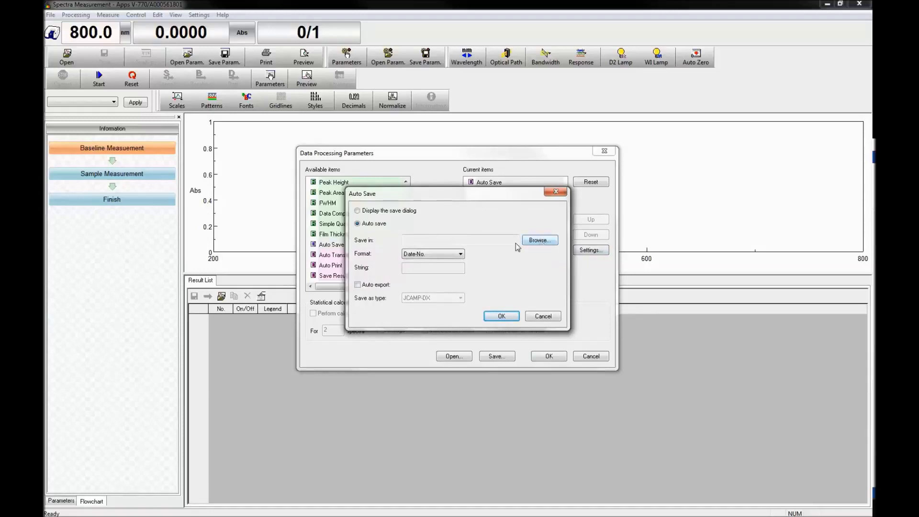
# Review the file naming formats, turn on auto export to check its file types, and discard the Auto Save settings
pyautogui.click(460, 254)
pyautogui.click(459, 255)
pyautogui.click(378, 286)
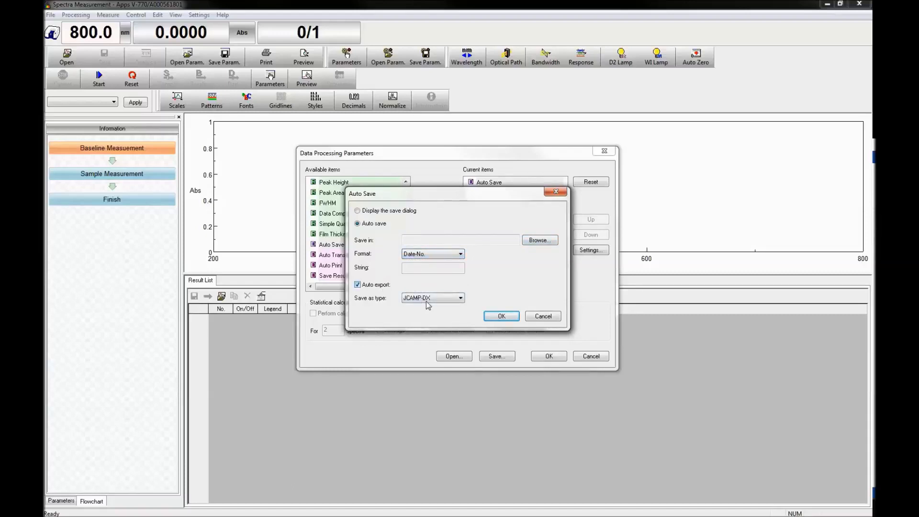
pyautogui.click(427, 302)
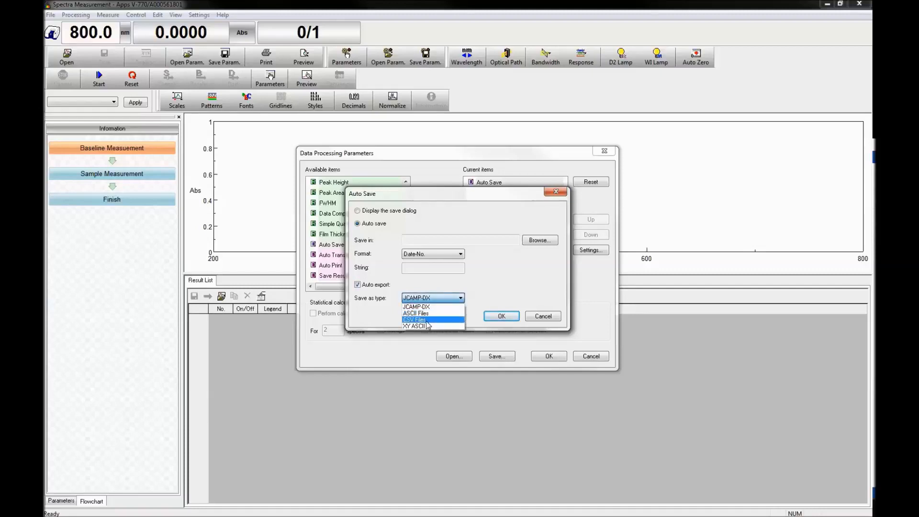
pyautogui.click(536, 294)
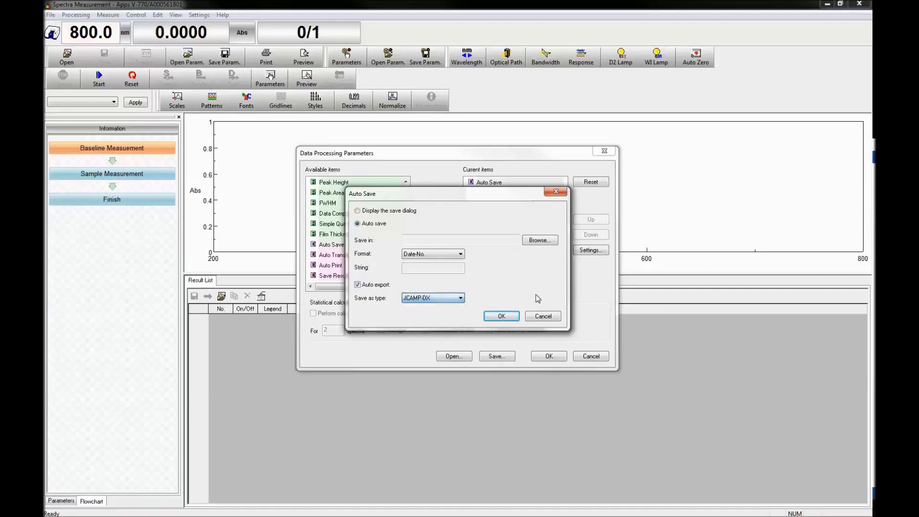
pyautogui.click(542, 316)
# Add Auto Transfer and Auto Print to the current items and review the Auto Print template setting without saving
pyautogui.click(364, 254)
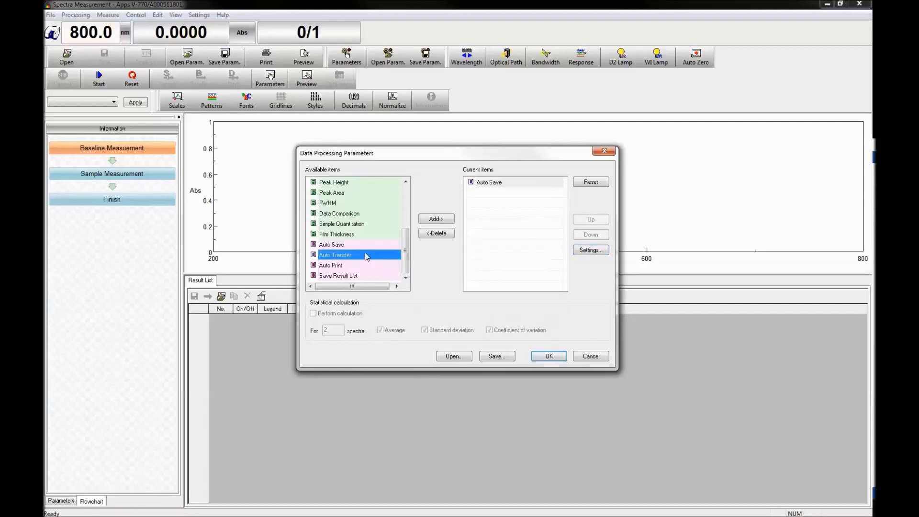
pyautogui.click(437, 220)
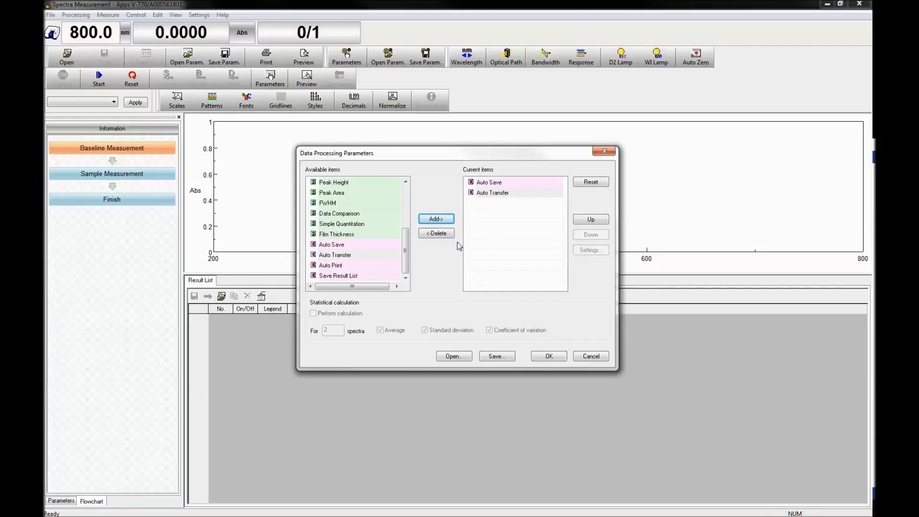
pyautogui.click(335, 265)
pyautogui.click(436, 219)
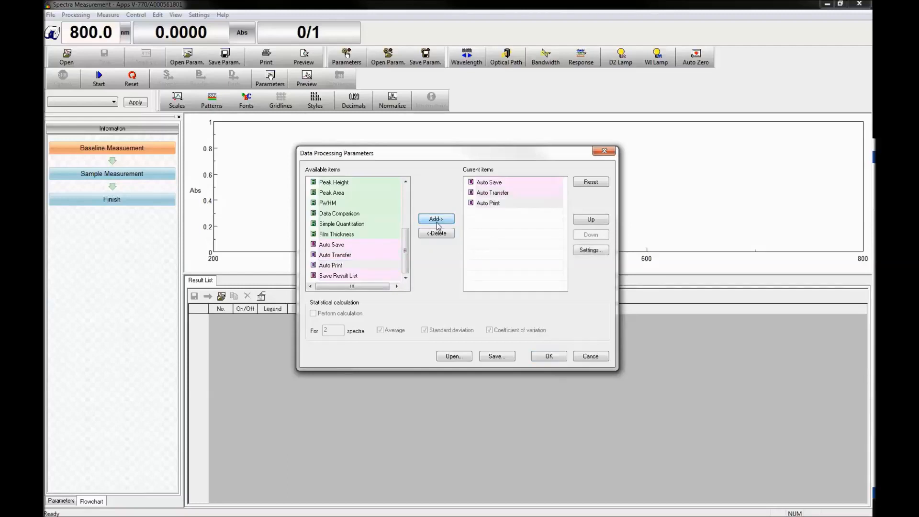
pyautogui.click(589, 251)
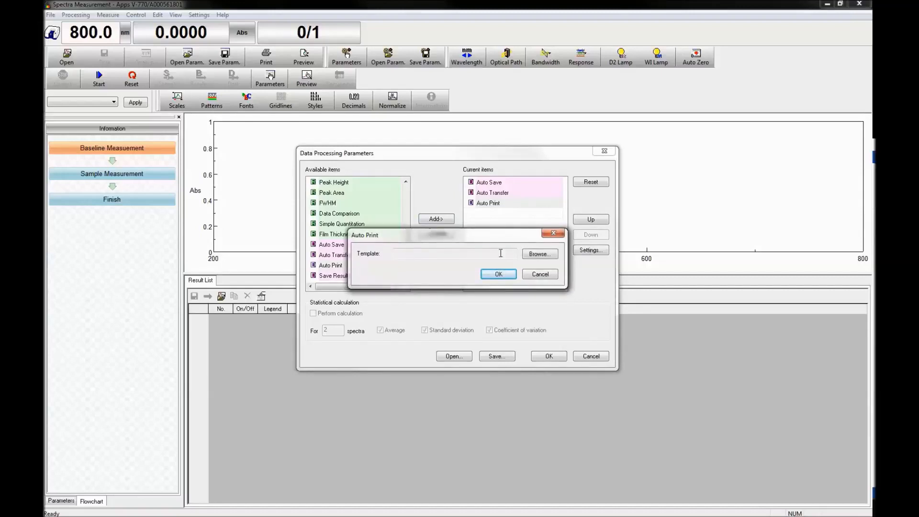
pyautogui.click(548, 273)
# Add Save Result List to the current items, review its file types, and discard its settings
pyautogui.click(359, 275)
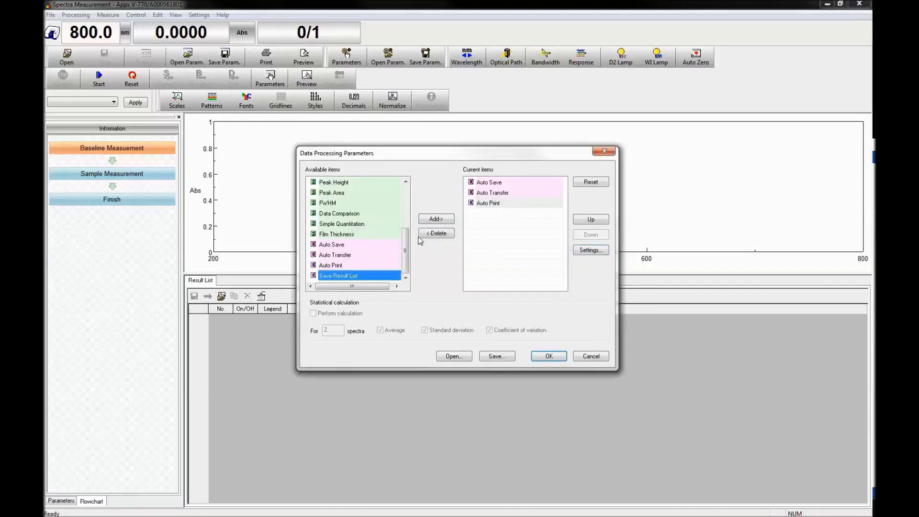
pyautogui.click(432, 223)
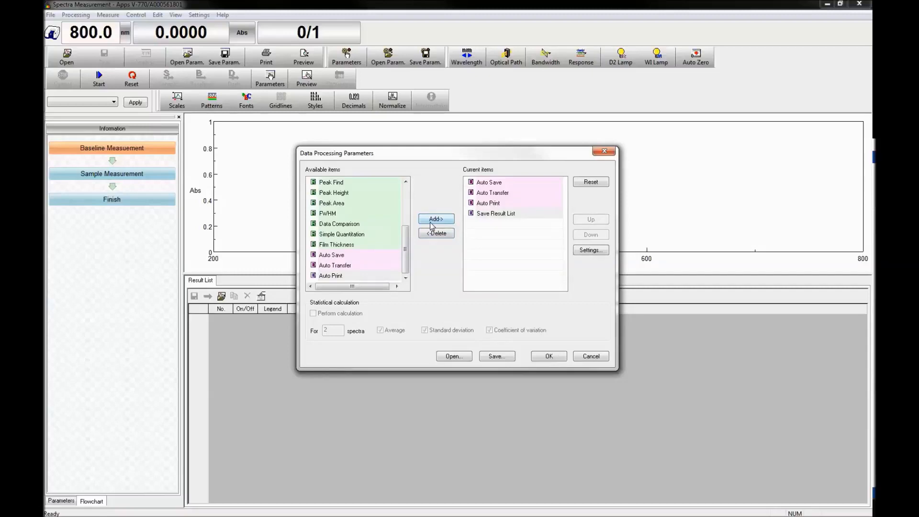
pyautogui.click(585, 254)
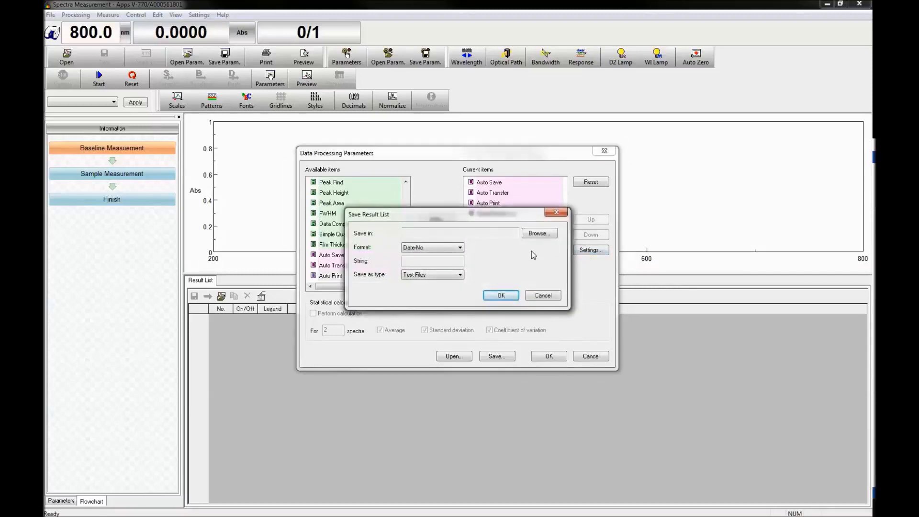
pyautogui.click(451, 276)
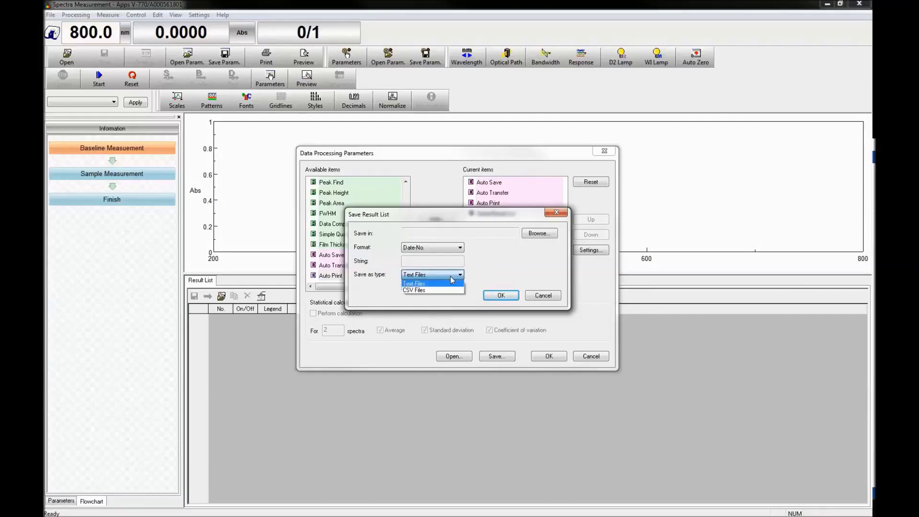
pyautogui.click(431, 290)
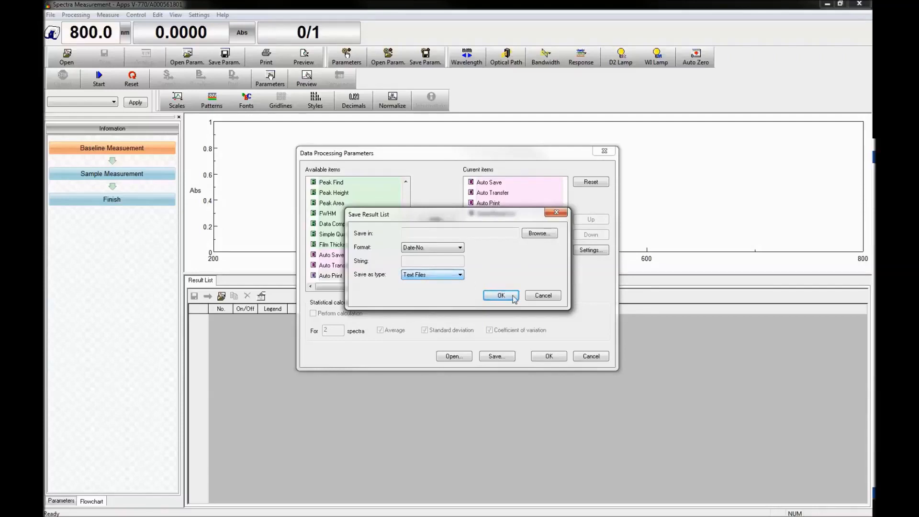
pyautogui.click(542, 295)
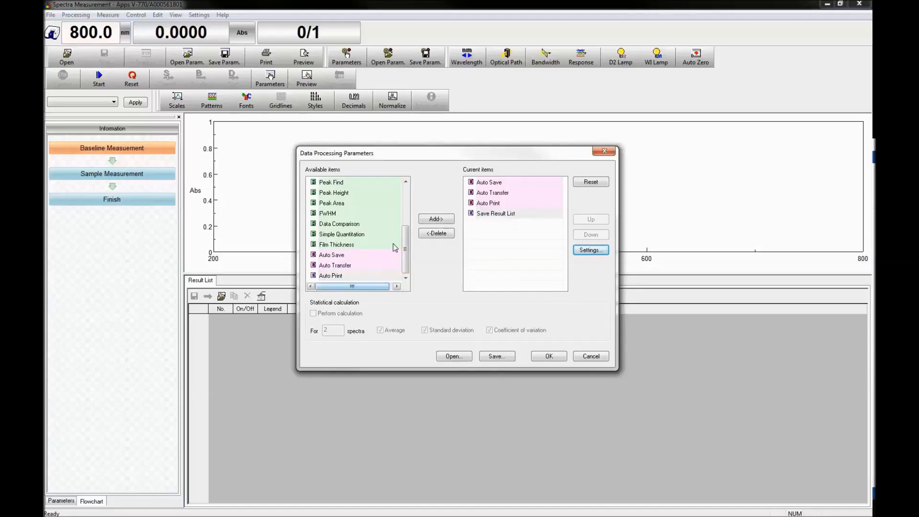
# Add FWHM to the current items, turn on the statistical calculation for 2 spectra, and discard the data processing parameters
pyautogui.click(379, 213)
pyautogui.click(433, 220)
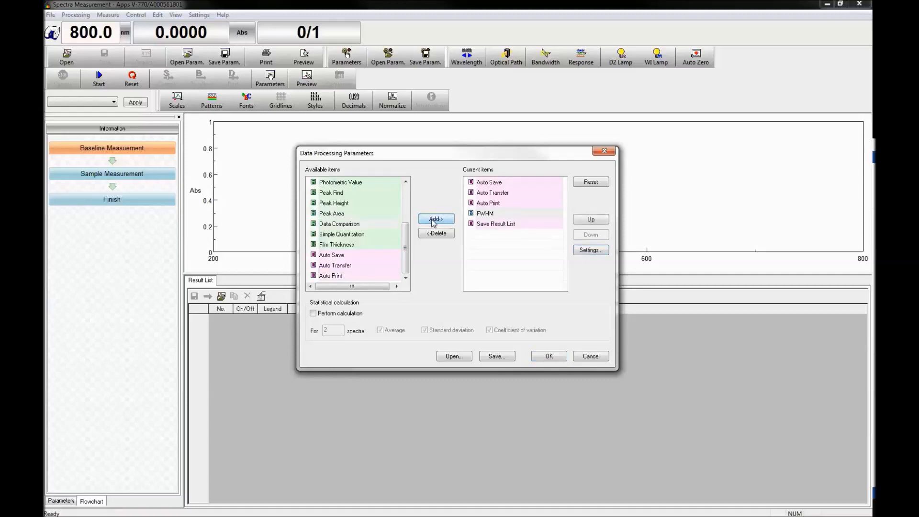
pyautogui.click(482, 215)
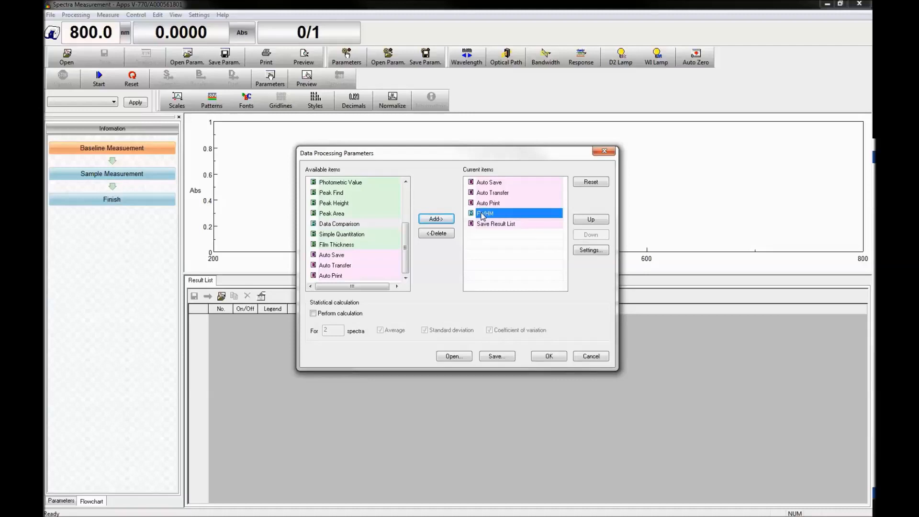
pyautogui.click(345, 313)
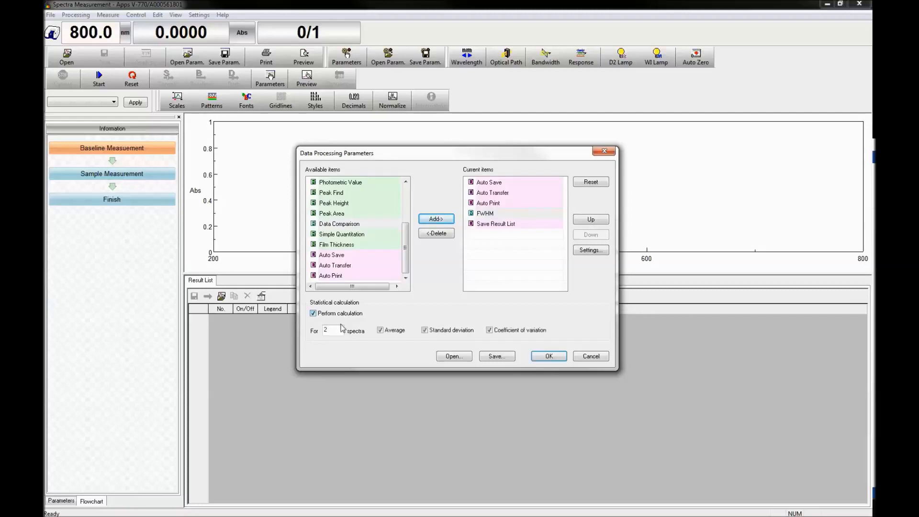
pyautogui.click(585, 357)
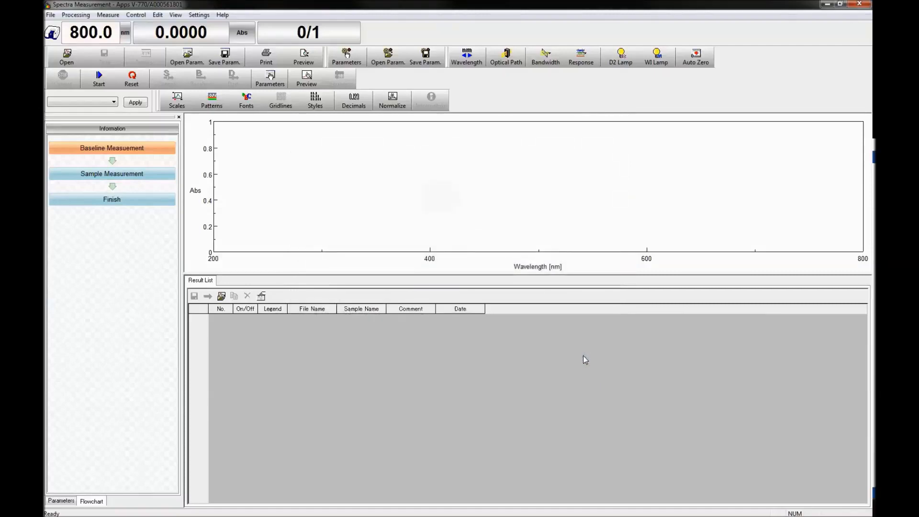
# Open the spectrum file ARMN Test A-I30-D0-N and turn on the display of calculation results for Photometric Value
pyautogui.click(70, 61)
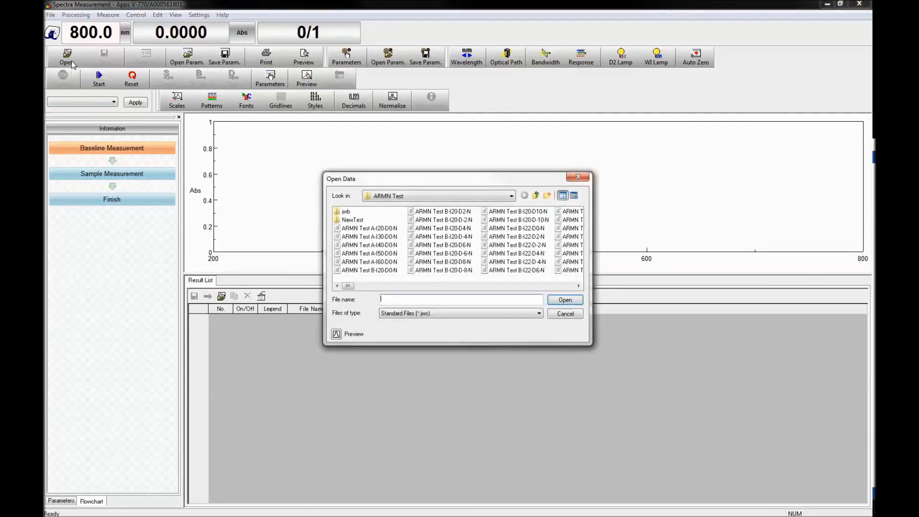
pyautogui.doubleClick(372, 237)
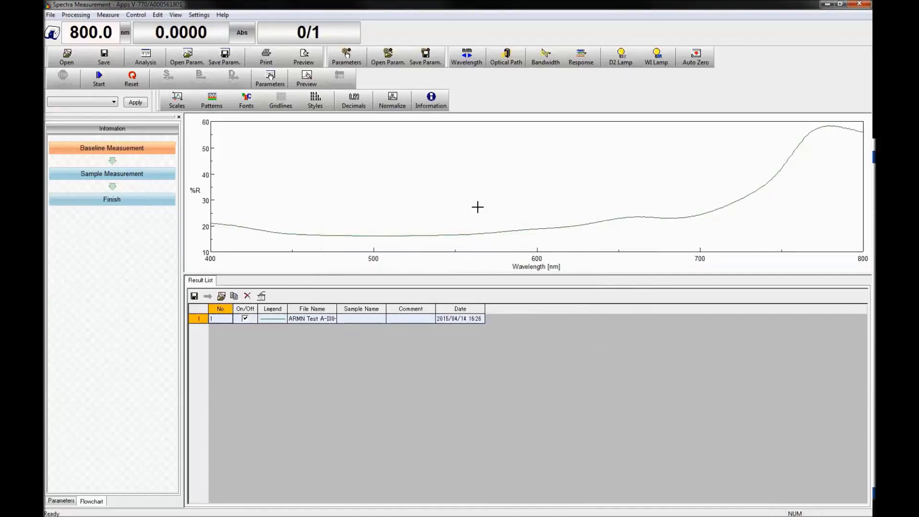
pyautogui.click(176, 15)
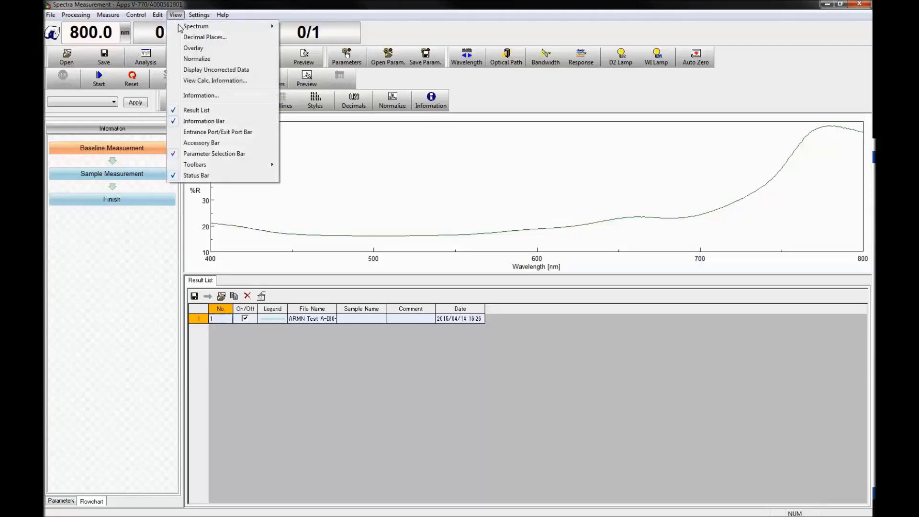
pyautogui.click(197, 81)
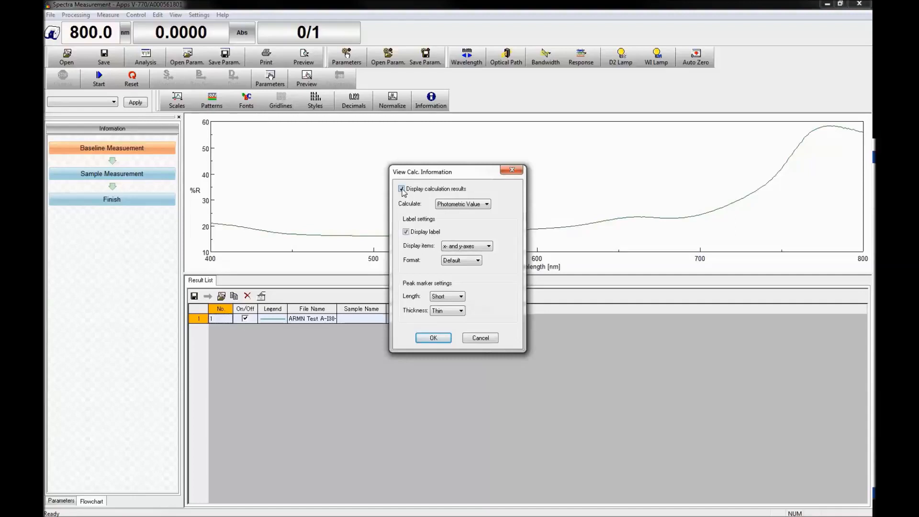
pyautogui.click(455, 205)
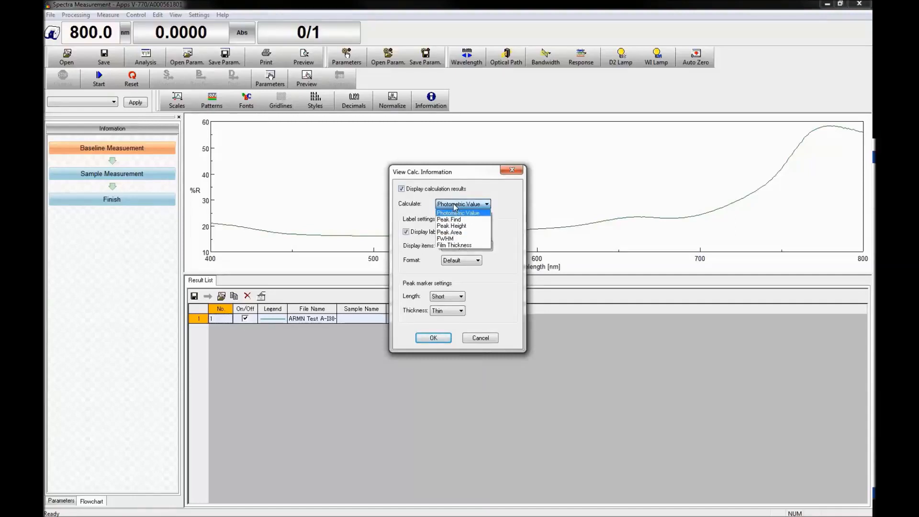
pyautogui.click(455, 206)
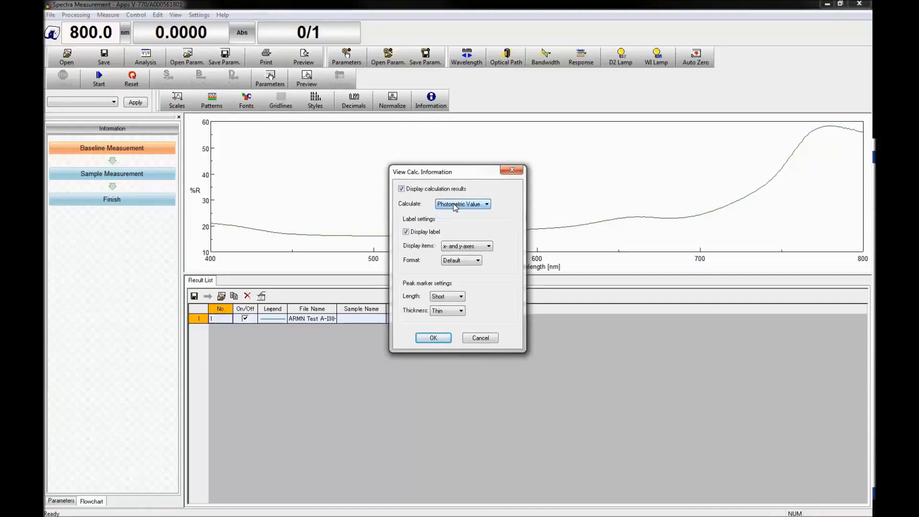
pyautogui.click(432, 338)
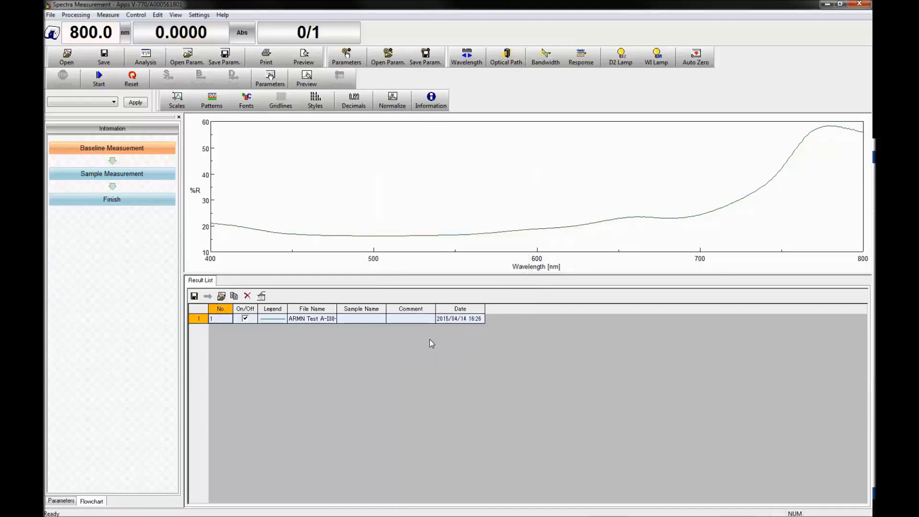